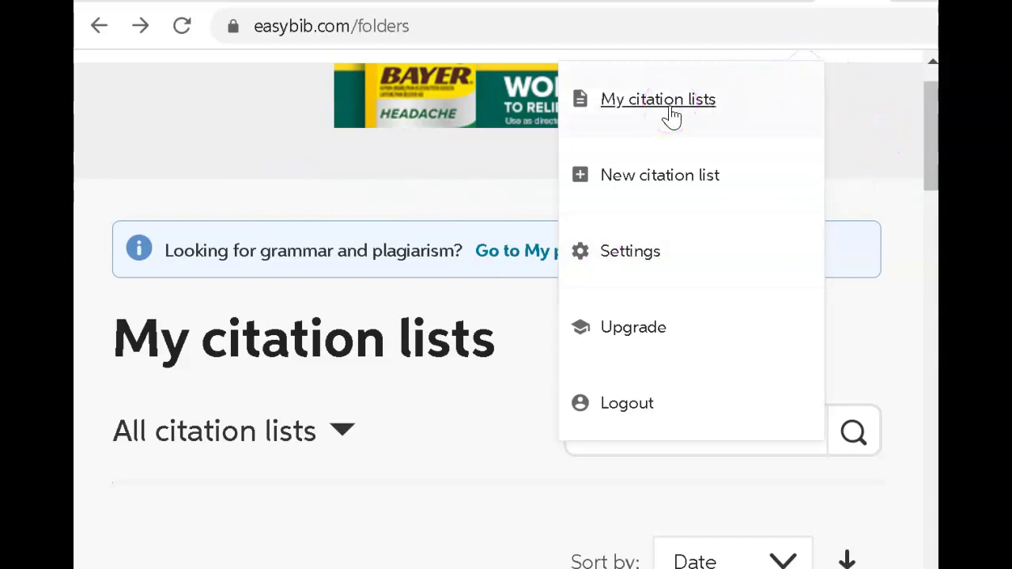
Dismiss the account dropdown and scroll My citation lists down to the Endangered Species list
drag(930, 120, 926, 140)
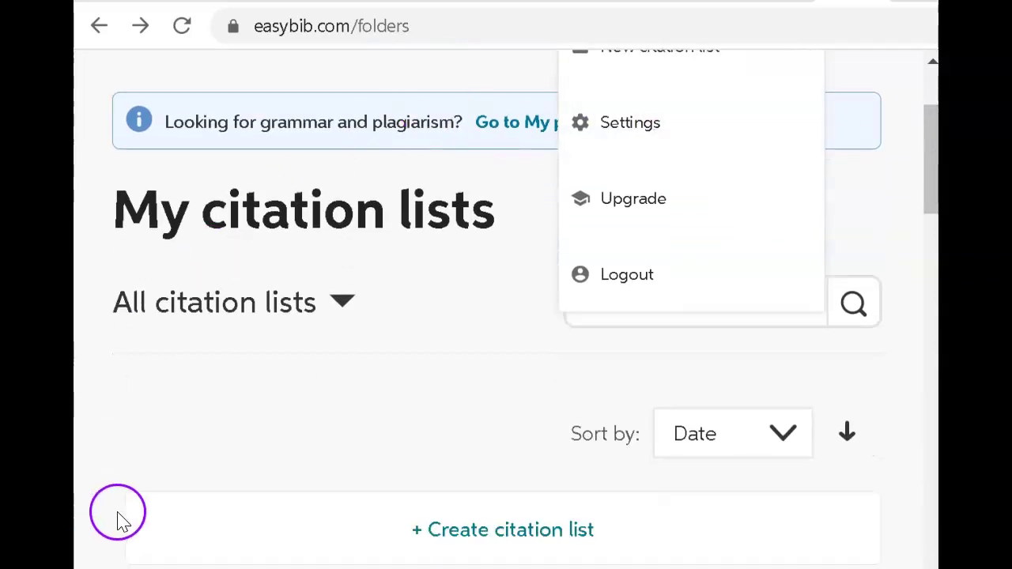
click(524, 541)
click(930, 172)
drag(930, 172, 919, 212)
click(408, 389)
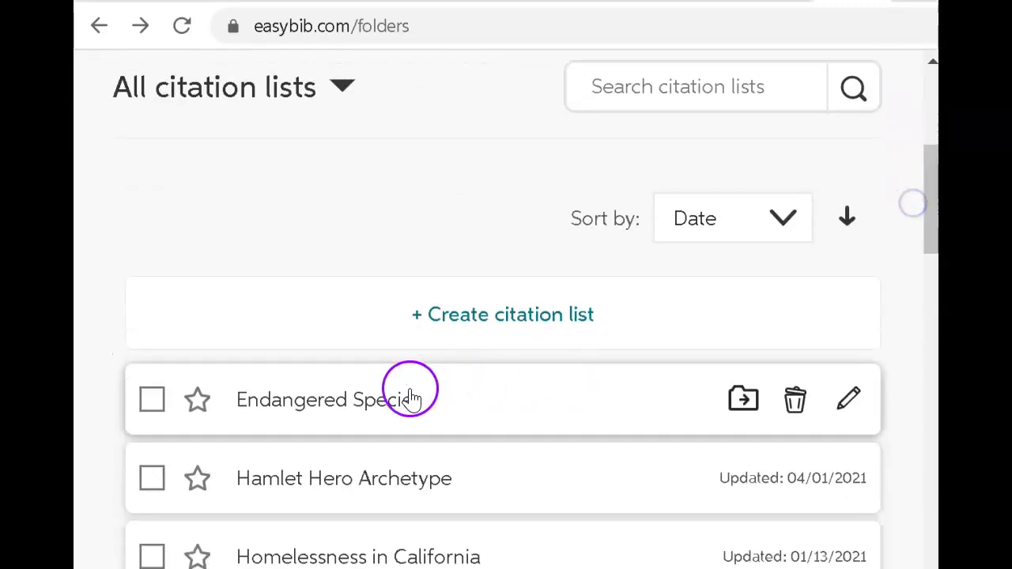
Open the empty Endangered Species list and start a new citation in it
click(324, 409)
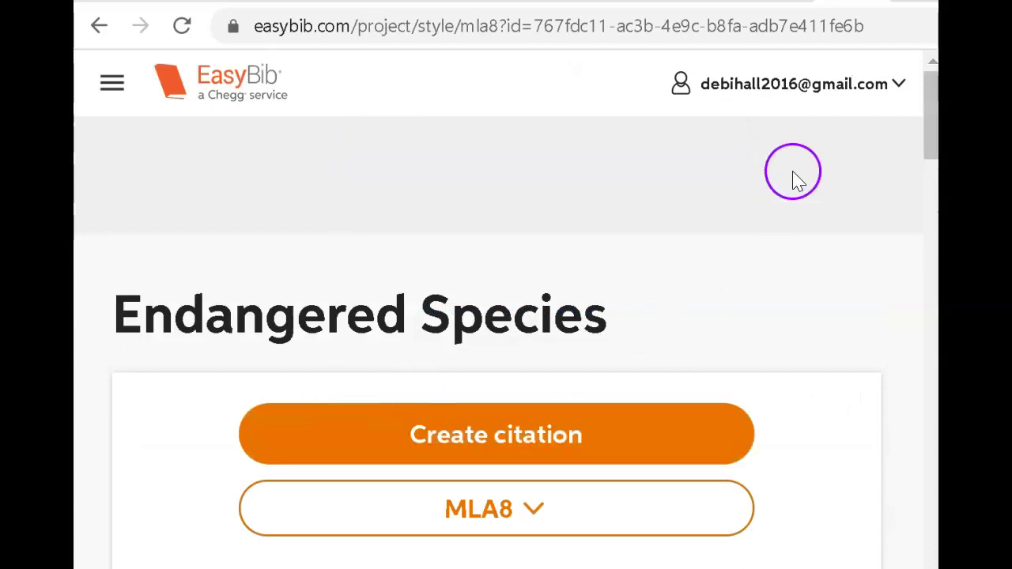
drag(928, 128, 927, 166)
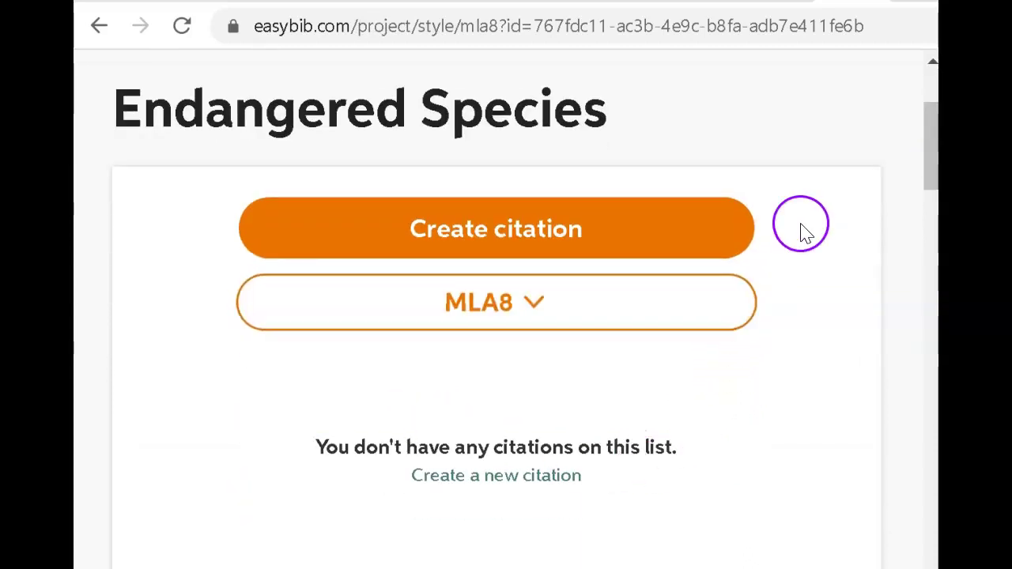
click(518, 245)
Expand the More dropdown to see the other MLA 8 source types
mouse_move(921, 109)
drag(925, 113, 924, 158)
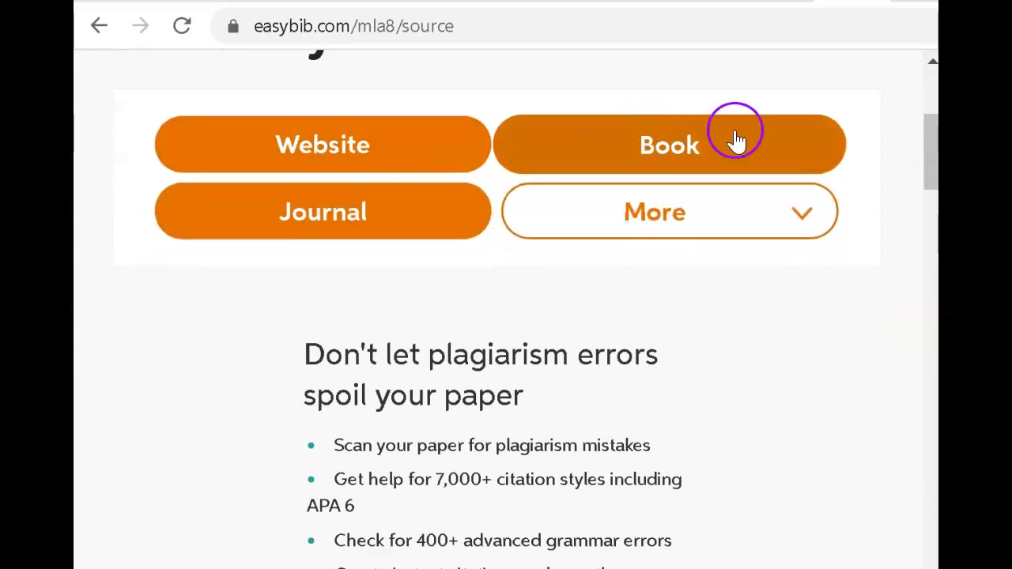
click(800, 215)
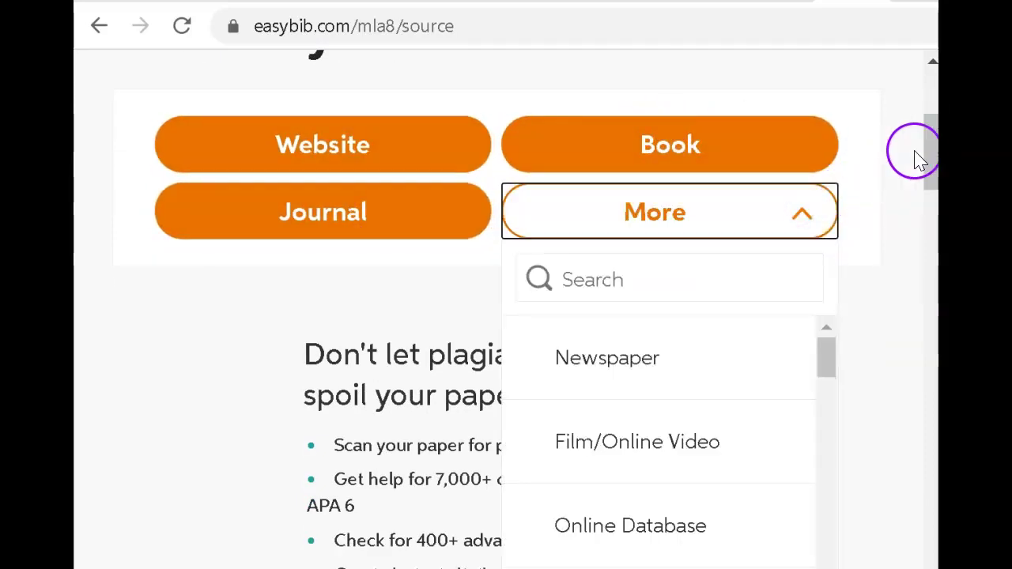
drag(824, 370, 806, 468)
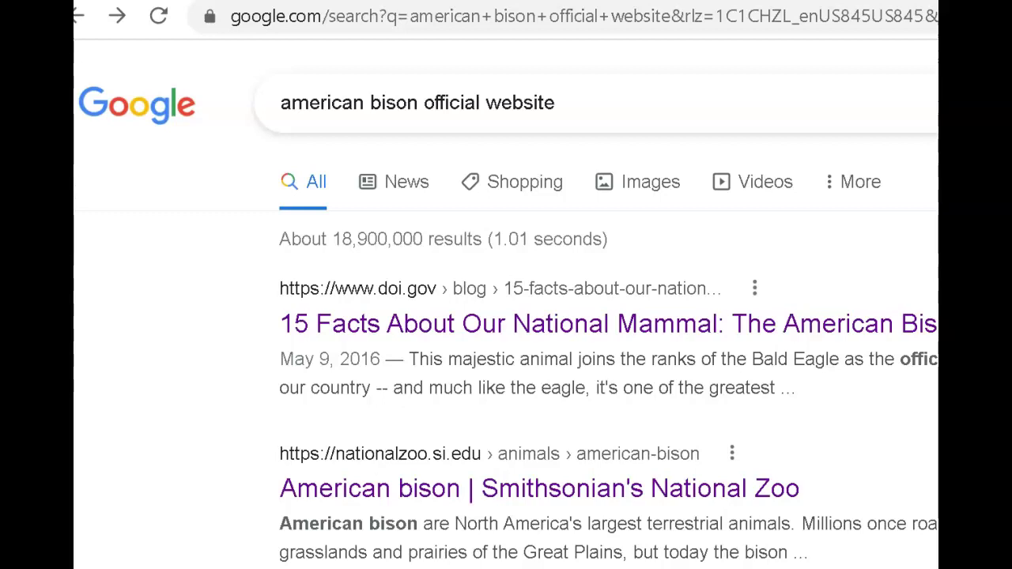
Scroll the 'american bison official website' results to find Smithsonian's National Zoo's American bison page
scroll(506, 316, down, 3)
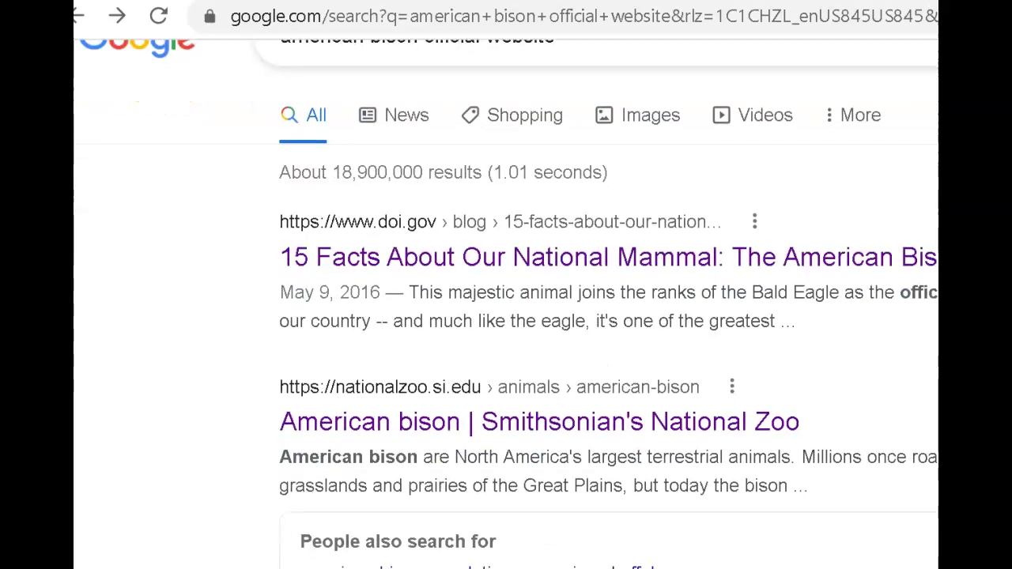
scroll(506, 316, down, 3)
scroll(506, 332, up, 1)
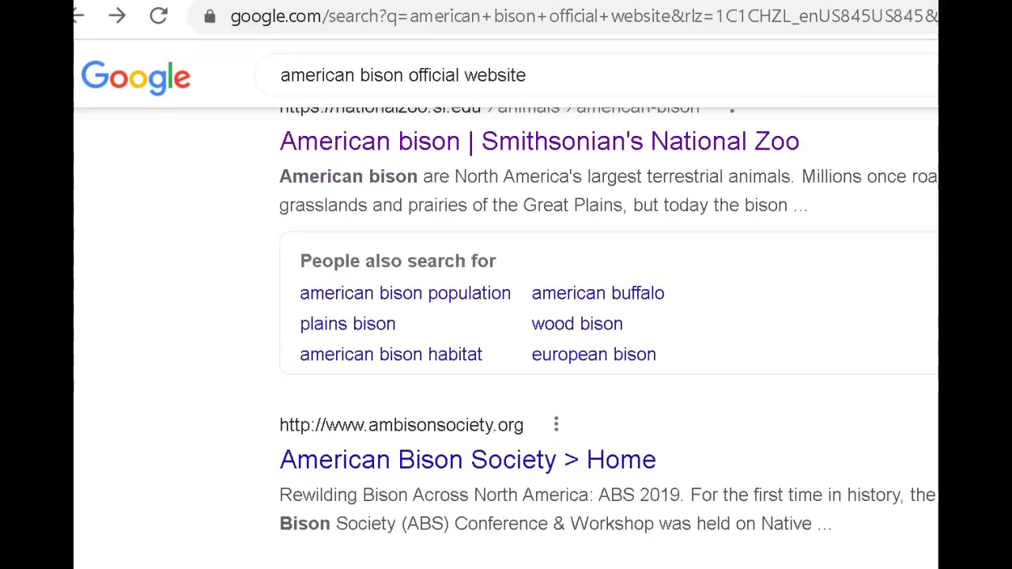
scroll(506, 316, up, 2)
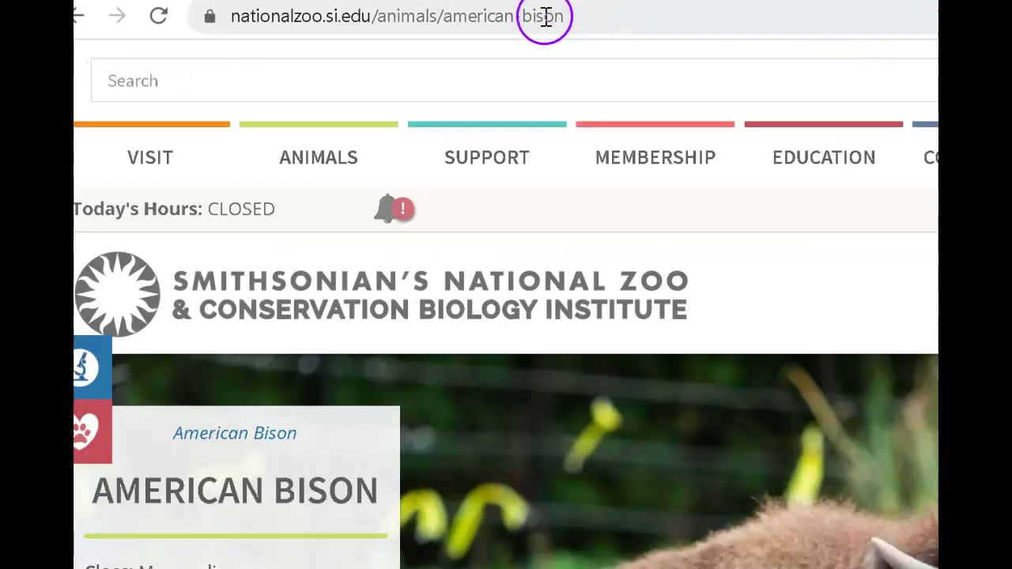
Copy the National Zoo American bison page's URL and browse through the page
click(561, 16)
right_click(550, 17)
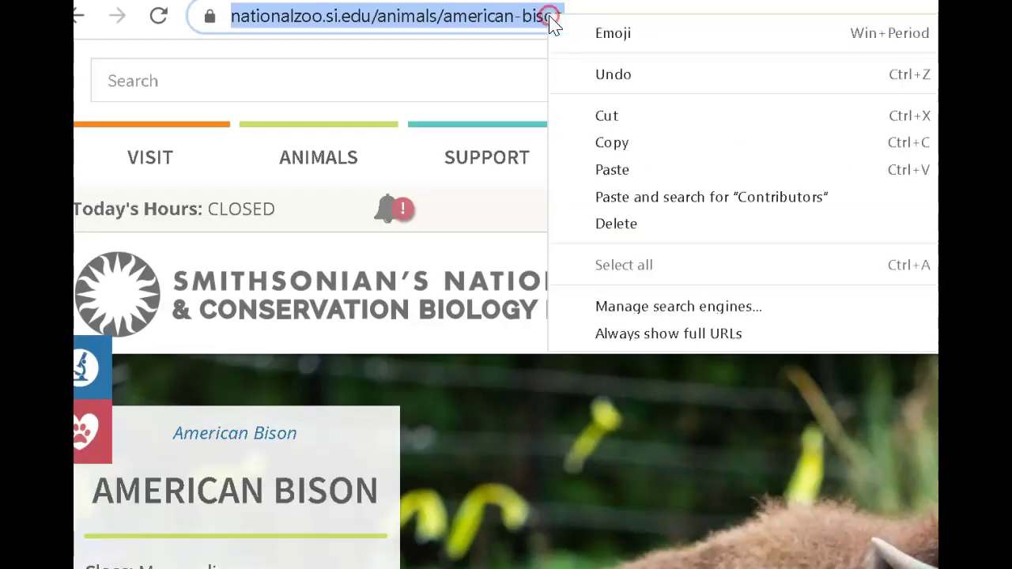
click(617, 148)
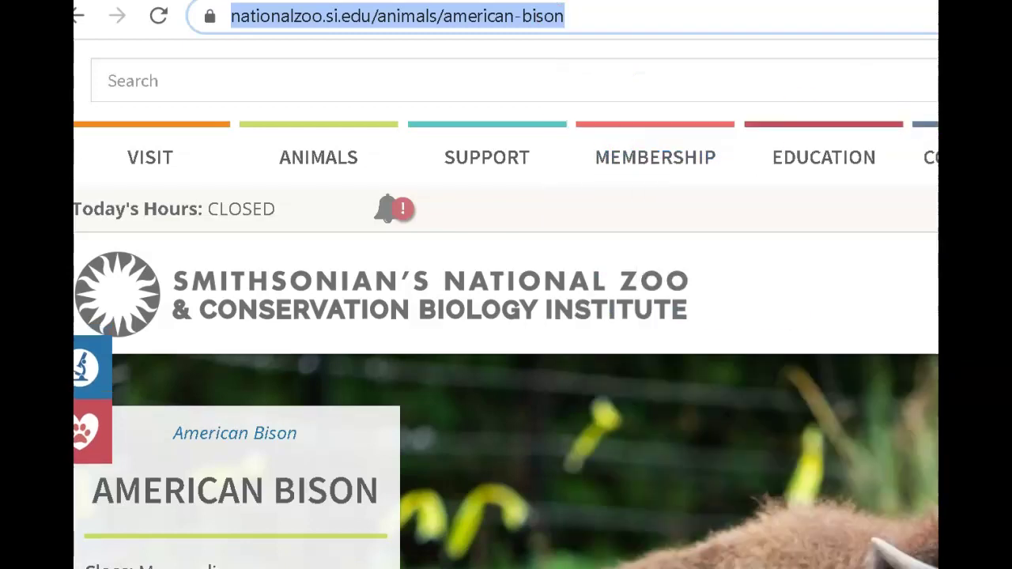
scroll(506, 316, down, 5)
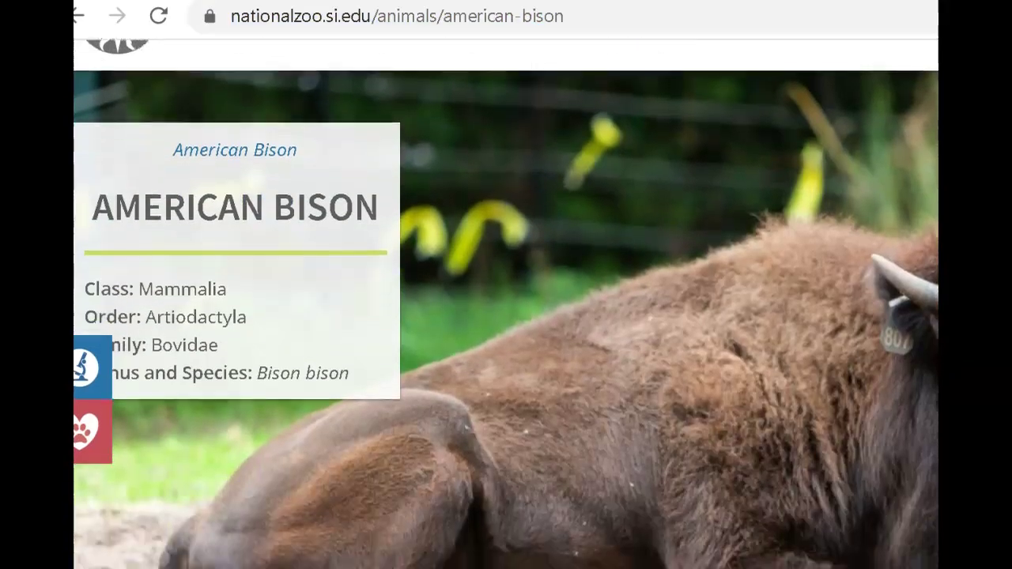
scroll(506, 316, down, 5)
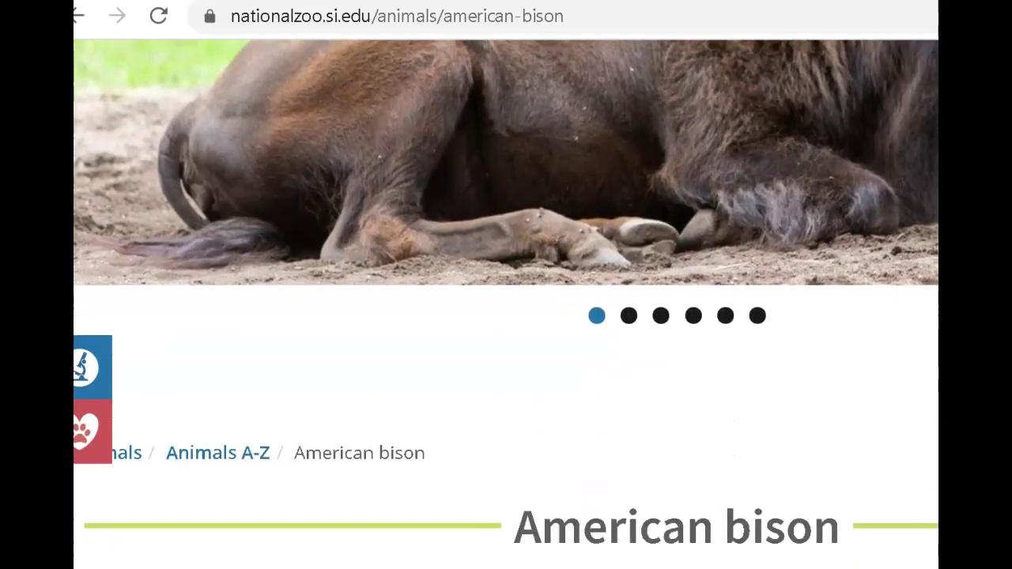
scroll(506, 316, down, 3)
scroll(506, 317, down, 4)
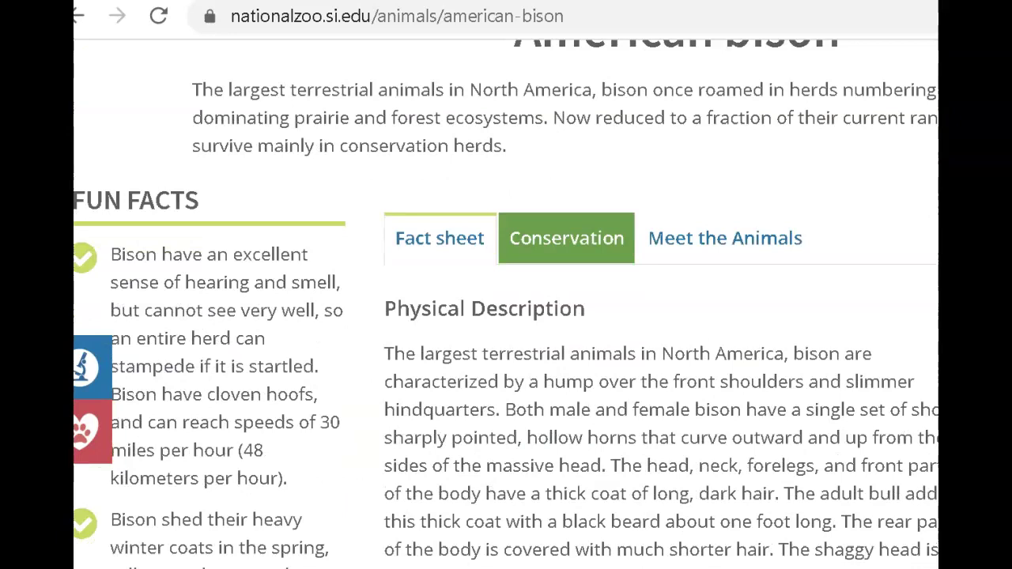
scroll(506, 317, down, 5)
scroll(506, 316, down, 4)
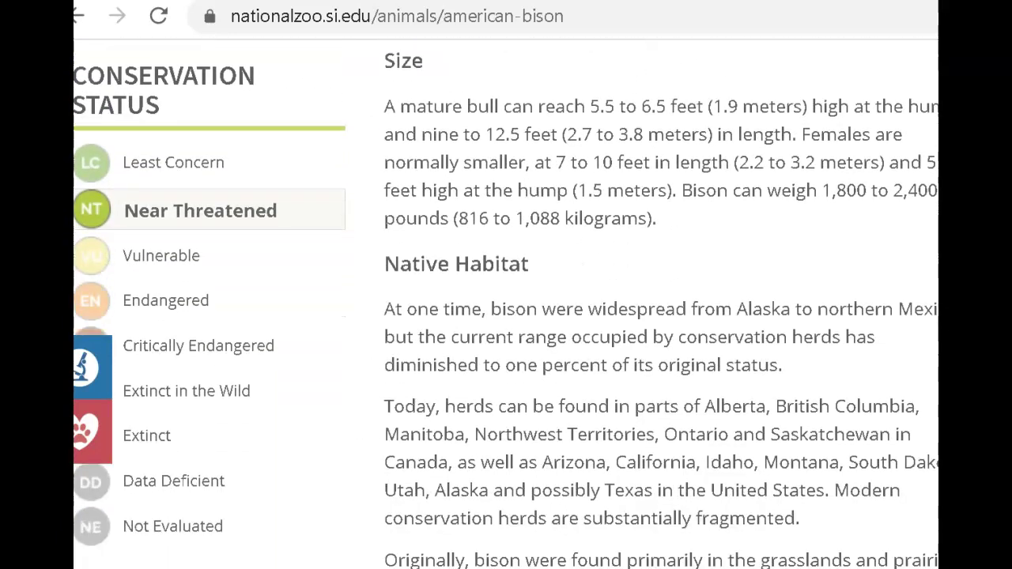
scroll(506, 317, up, 8)
scroll(506, 316, up, 11)
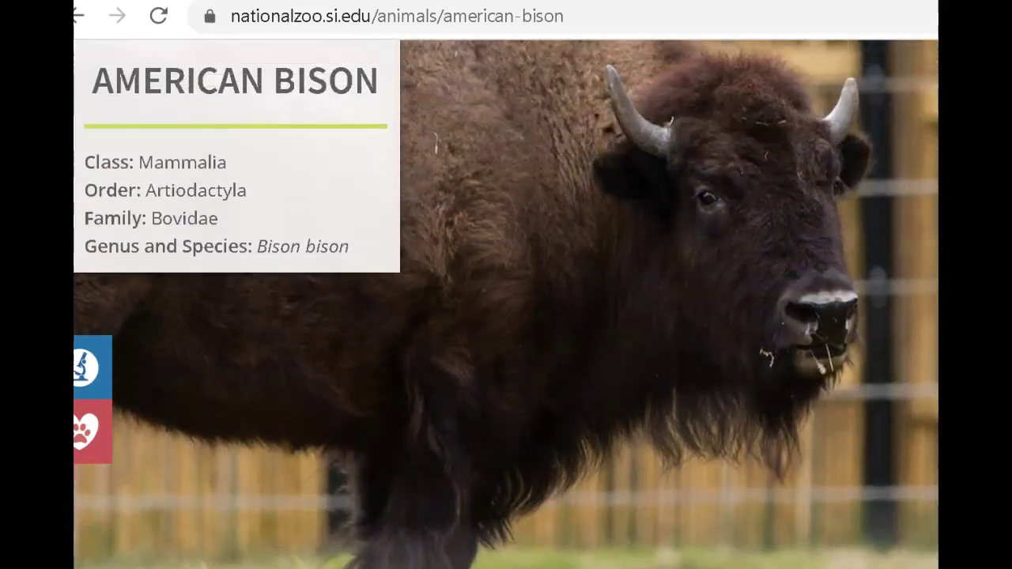
scroll(506, 316, up, 4)
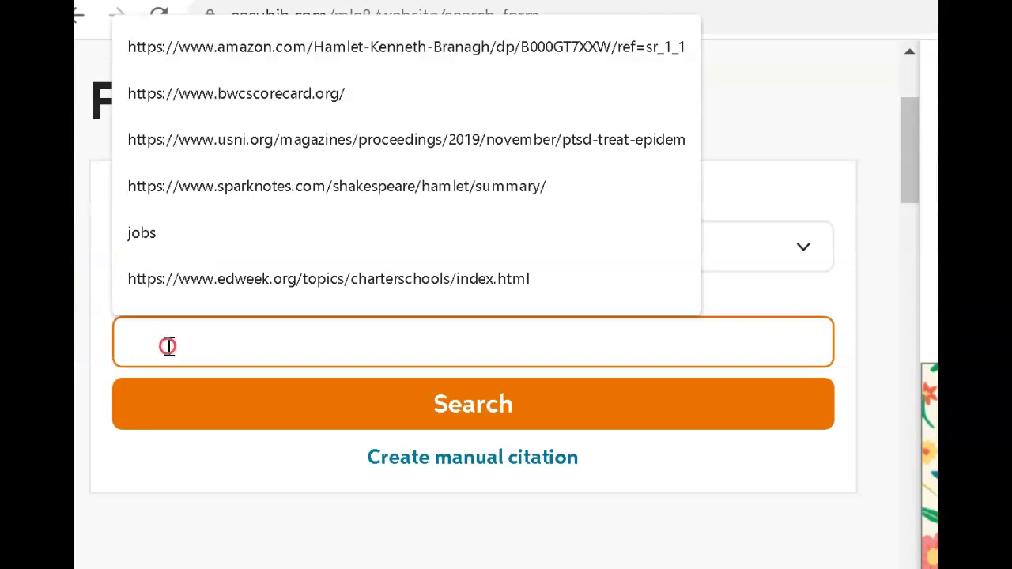
Paste the bison page URL into EasyBib's website search and cite the American bison result
right_click(166, 345)
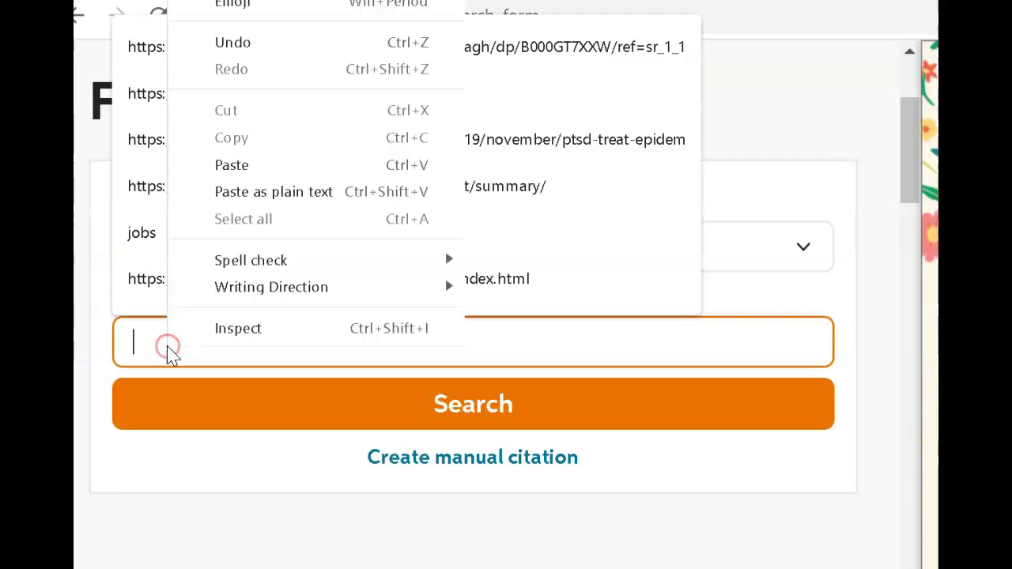
click(258, 165)
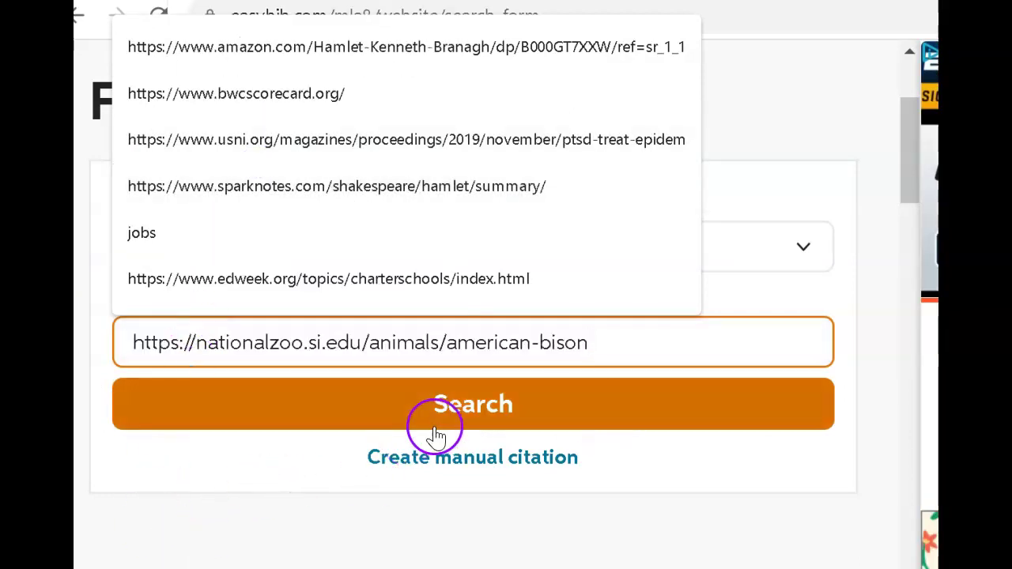
click(302, 392)
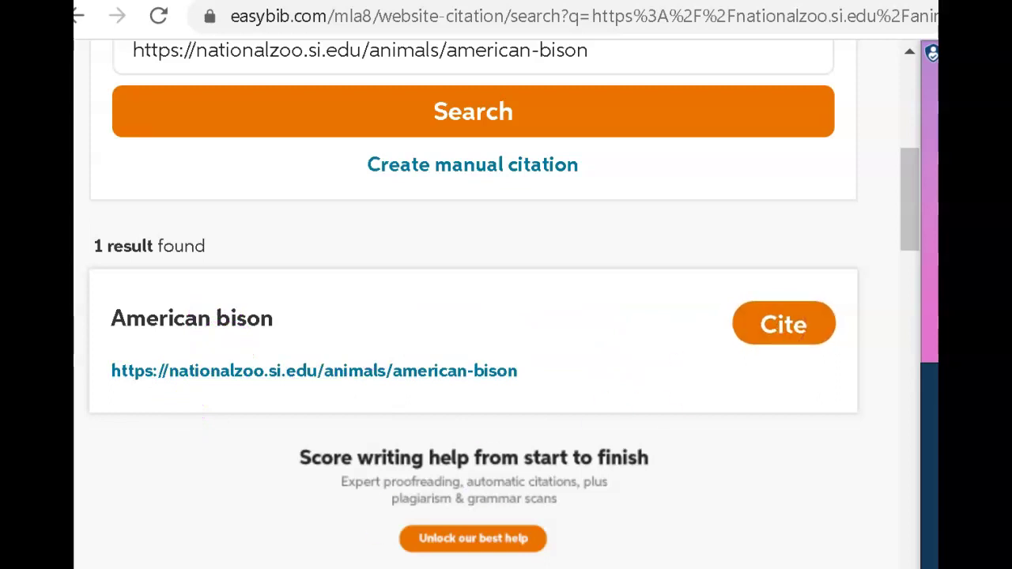
drag(914, 165, 894, 228)
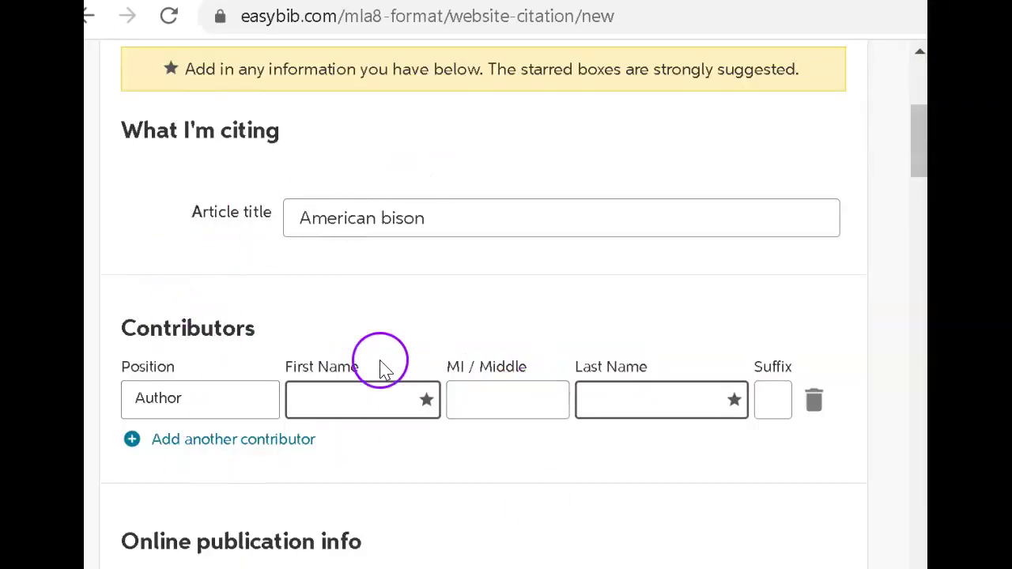
Enter Contributor as the author's last name and complete the American Bison citation
mouse_move(917, 140)
mouse_down()
mouse_move(906, 162)
mouse_move(905, 149)
mouse_up()
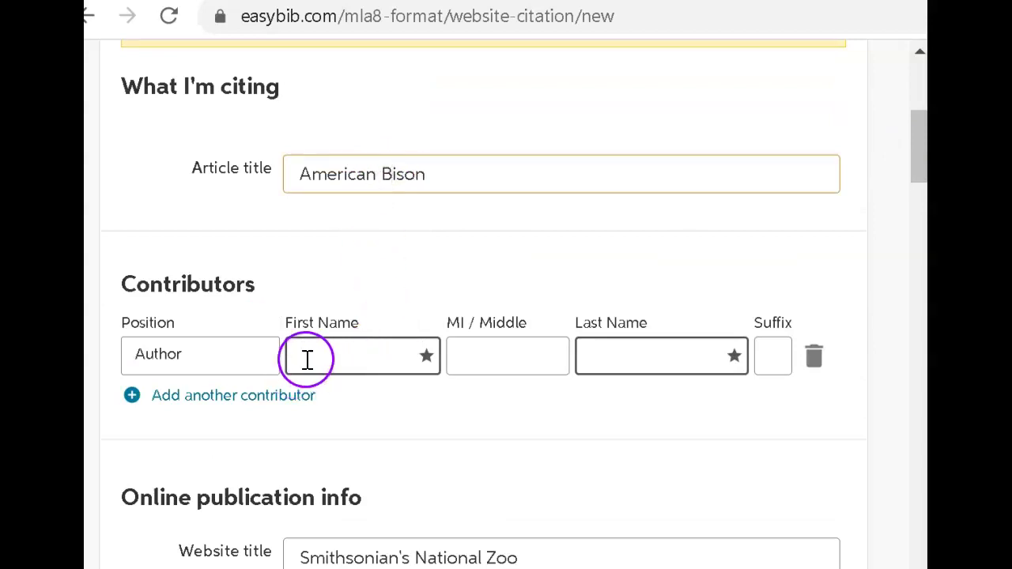
click(587, 361)
text(c)
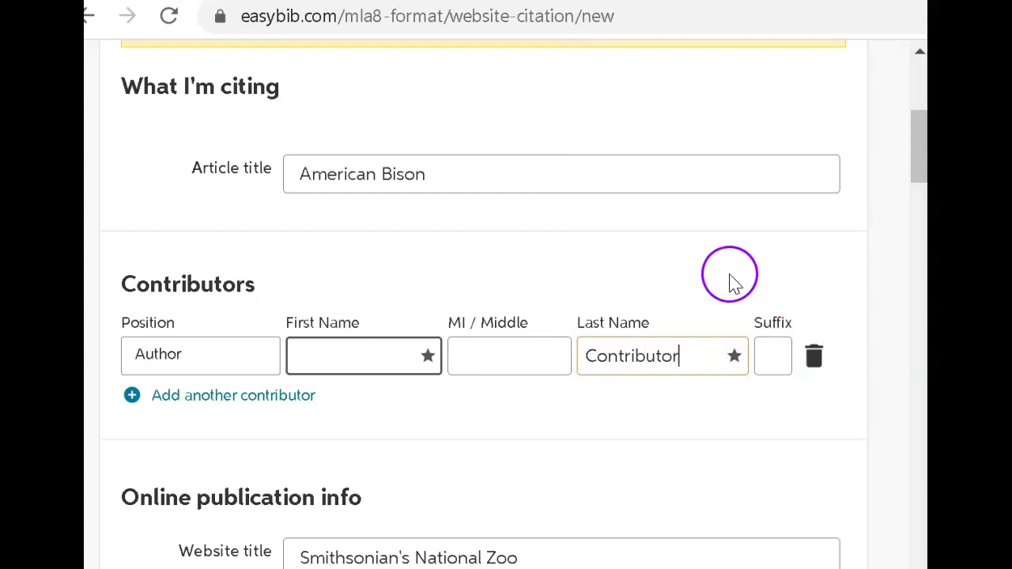
drag(914, 159, 902, 198)
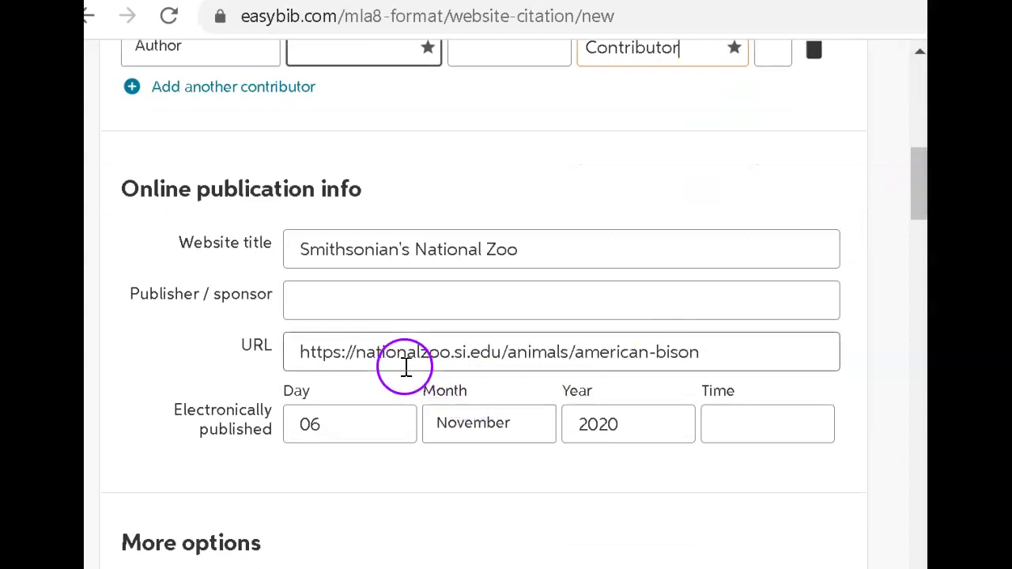
drag(924, 201, 903, 230)
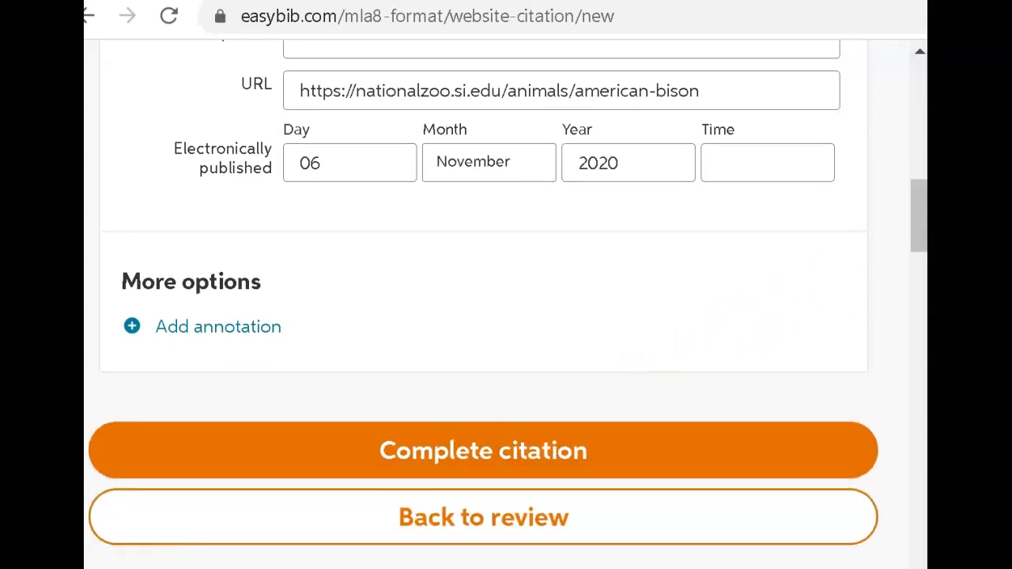
click(865, 447)
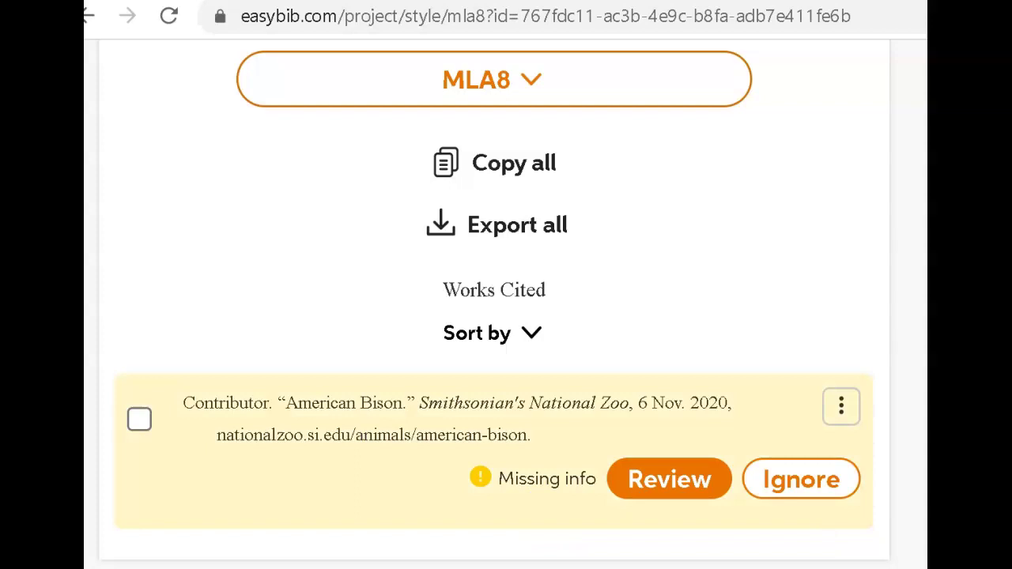
Ignore the Missing info notice on the American Bison citation
click(806, 498)
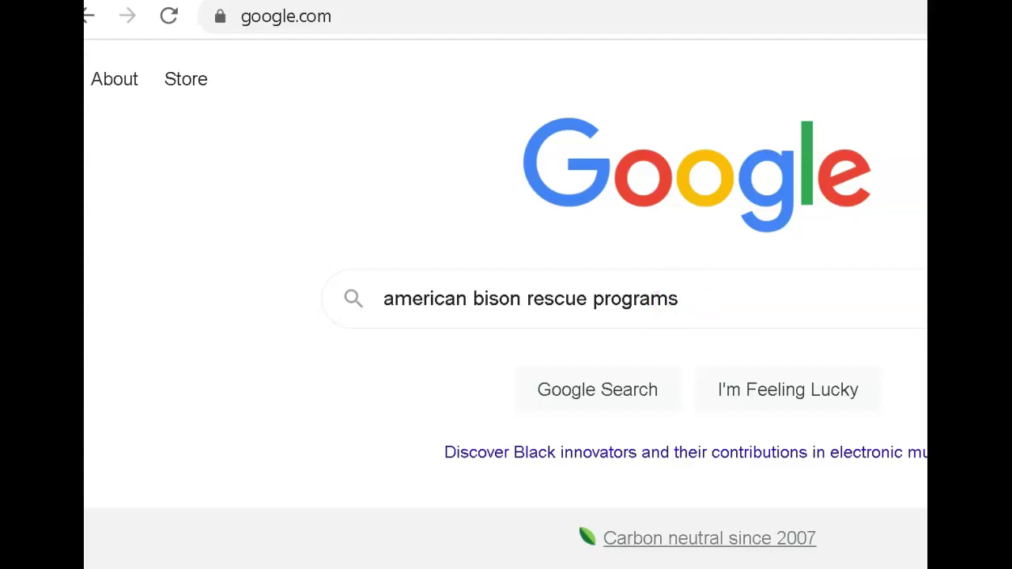
Search 'american bison rescue programs' and open the Wood Bison Restoration - AWCC result
key(Return)
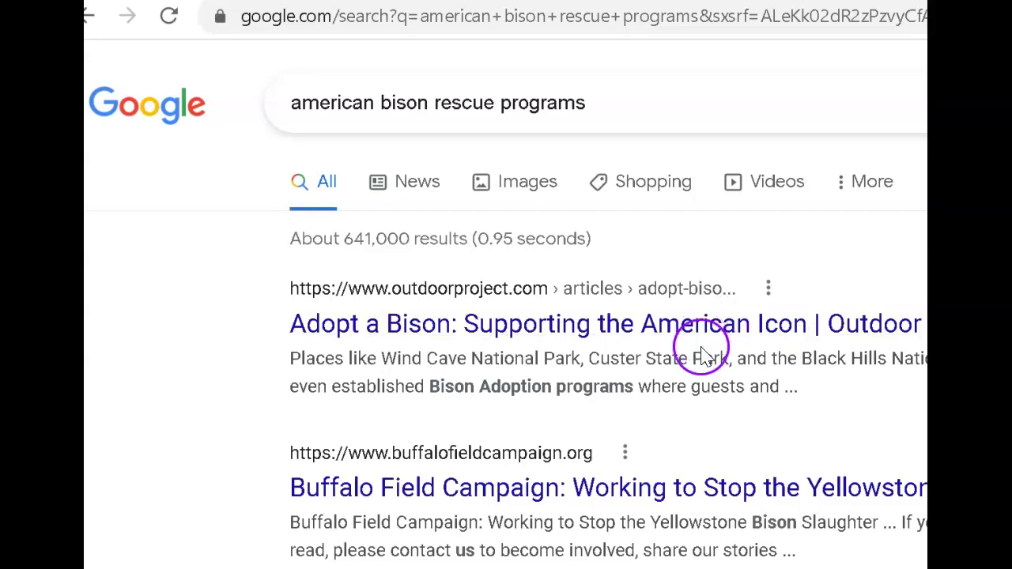
click(688, 494)
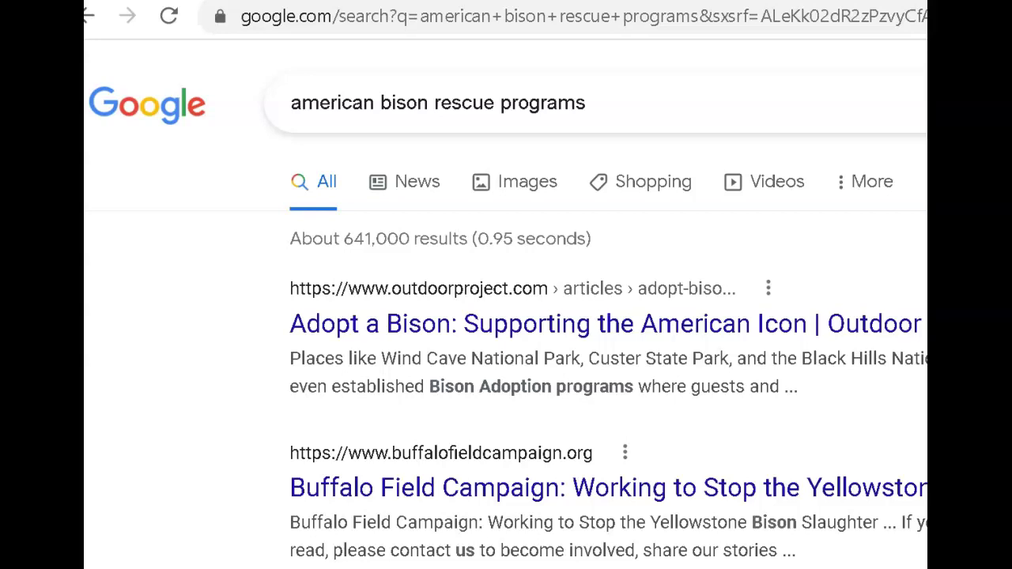
scroll(506, 316, down, 5)
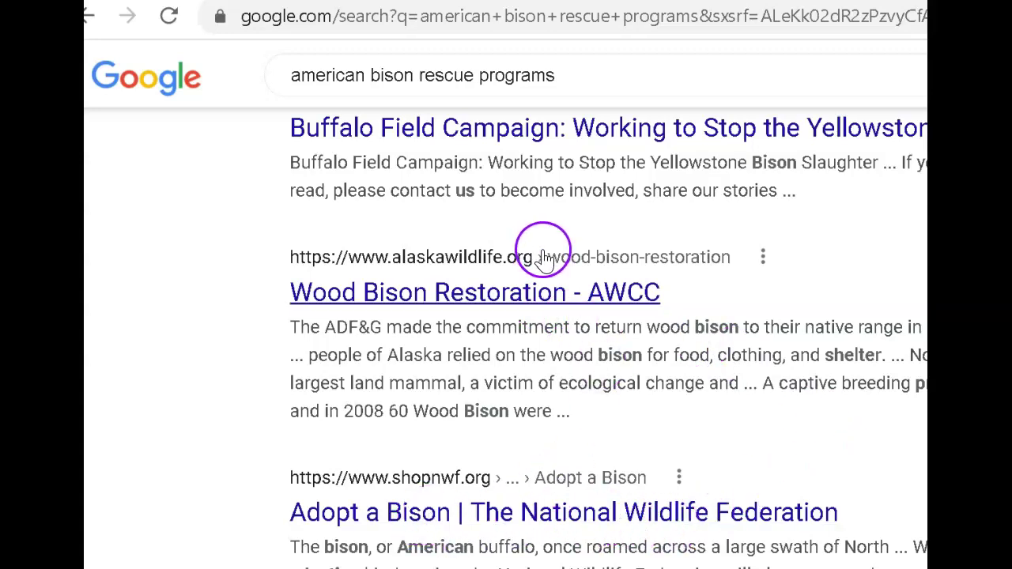
scroll(542, 255, up, 3)
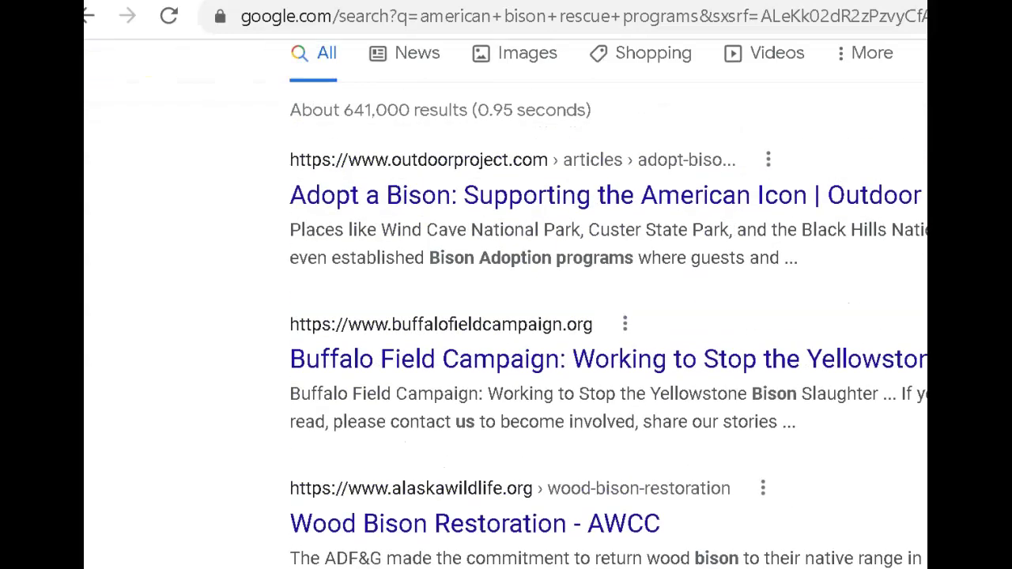
scroll(506, 307, down, 4)
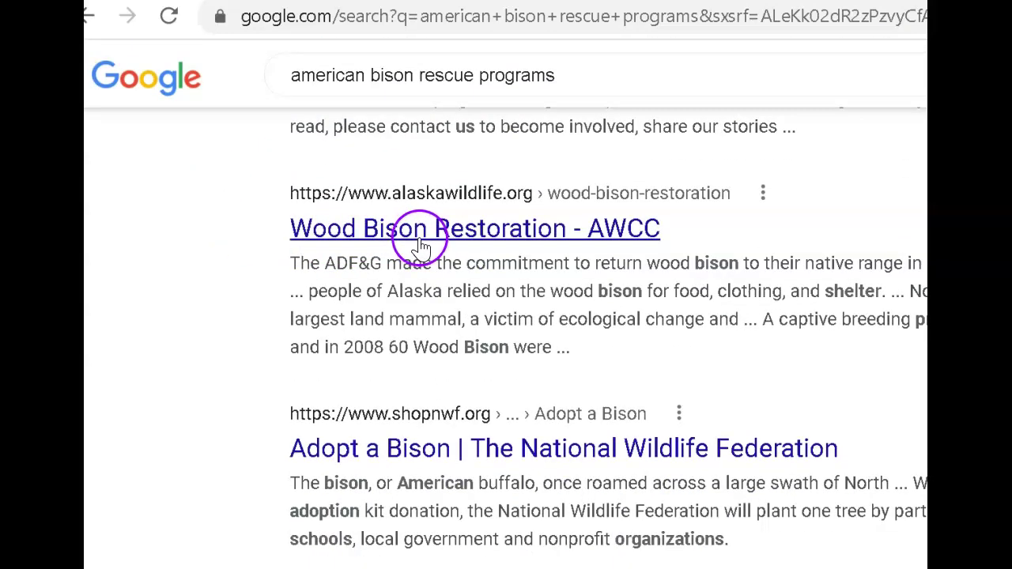
click(455, 237)
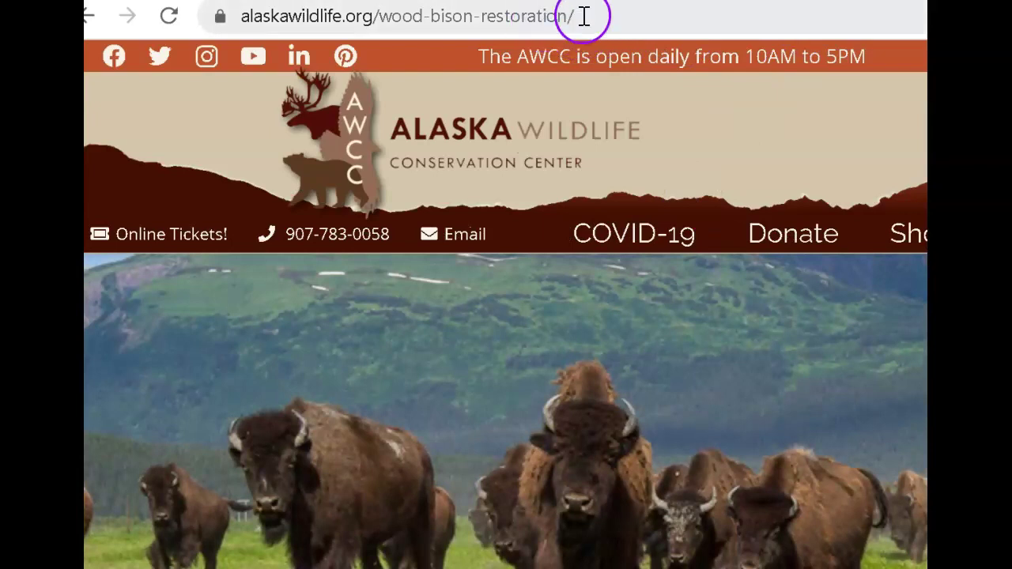
Copy the Wood Bison Restoration page's URL from the address bar
click(583, 15)
right_click(546, 27)
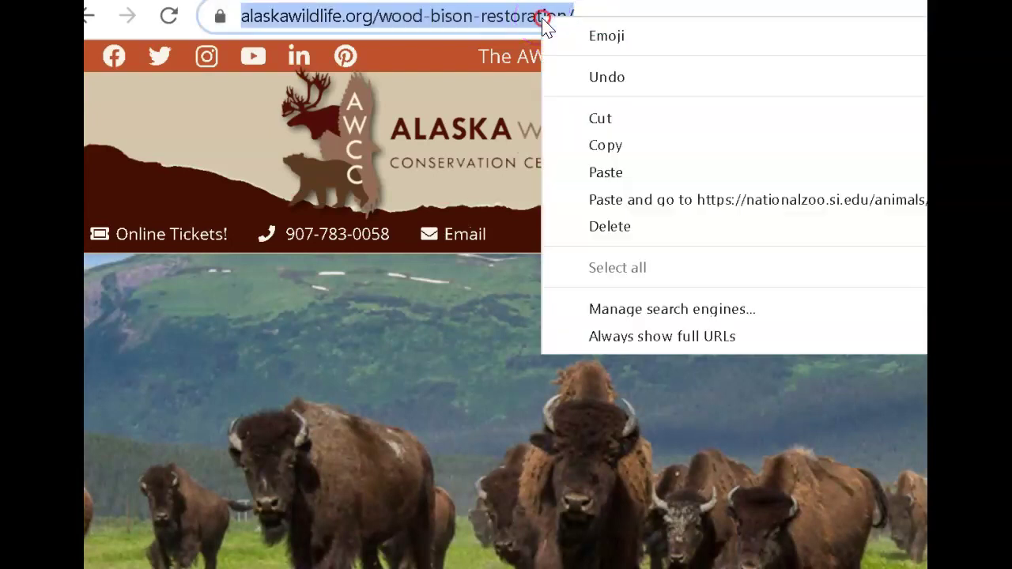
click(610, 144)
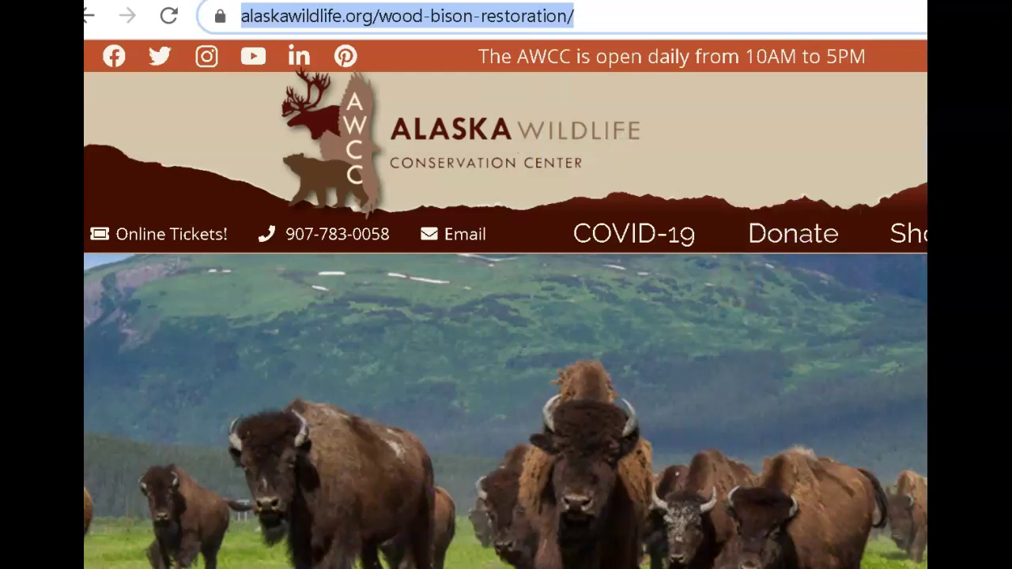
scroll(506, 316, down, 10)
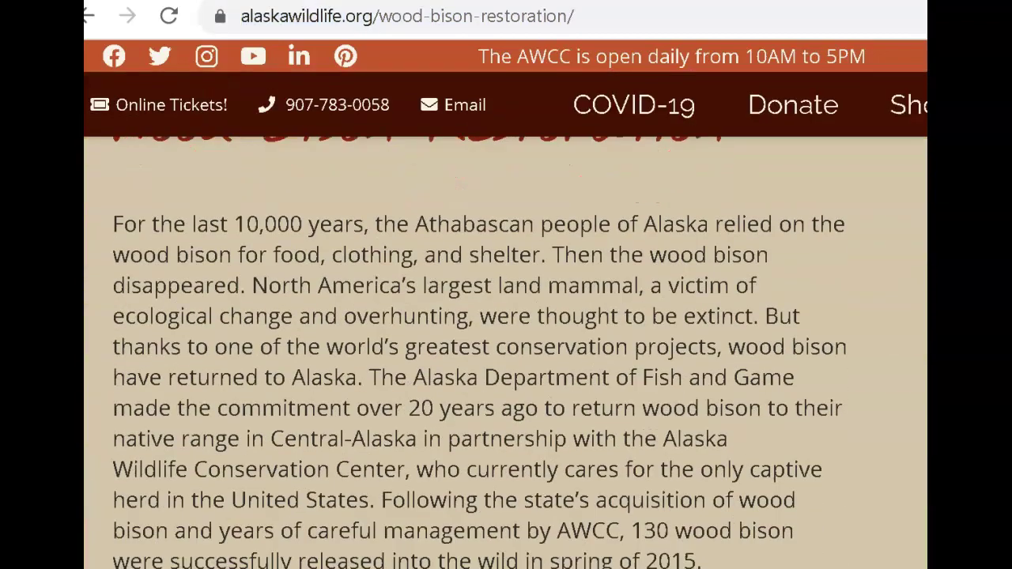
scroll(506, 316, down, 4)
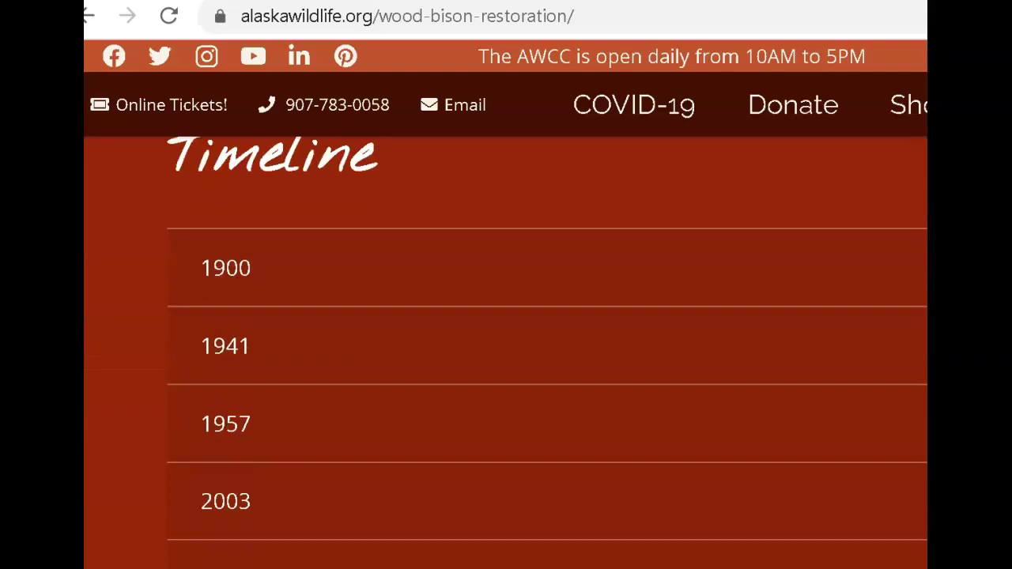
scroll(506, 316, up, 15)
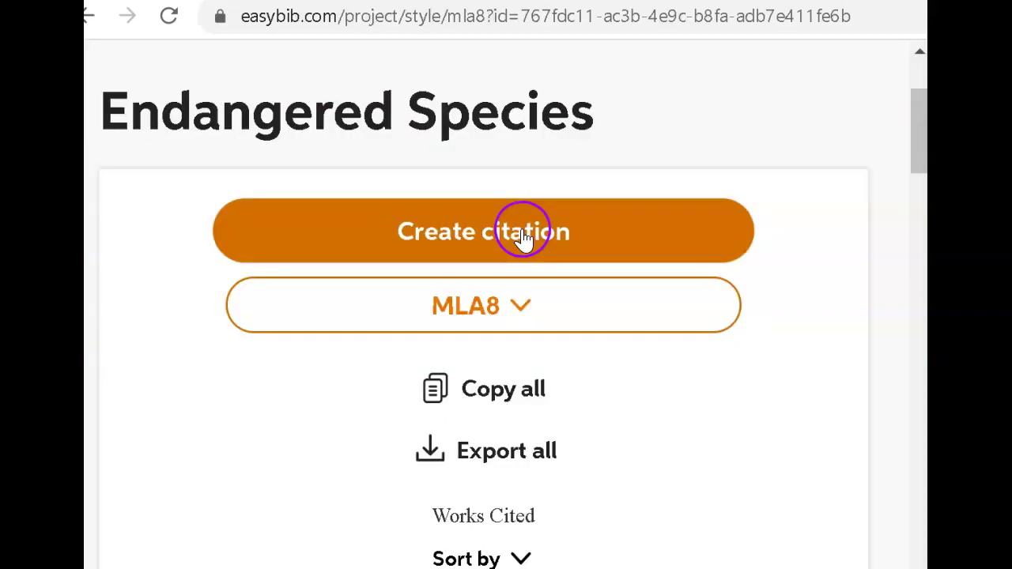
Create a website citation by searching the pasted Wood Bison Restoration URL and accepting its details
click(519, 235)
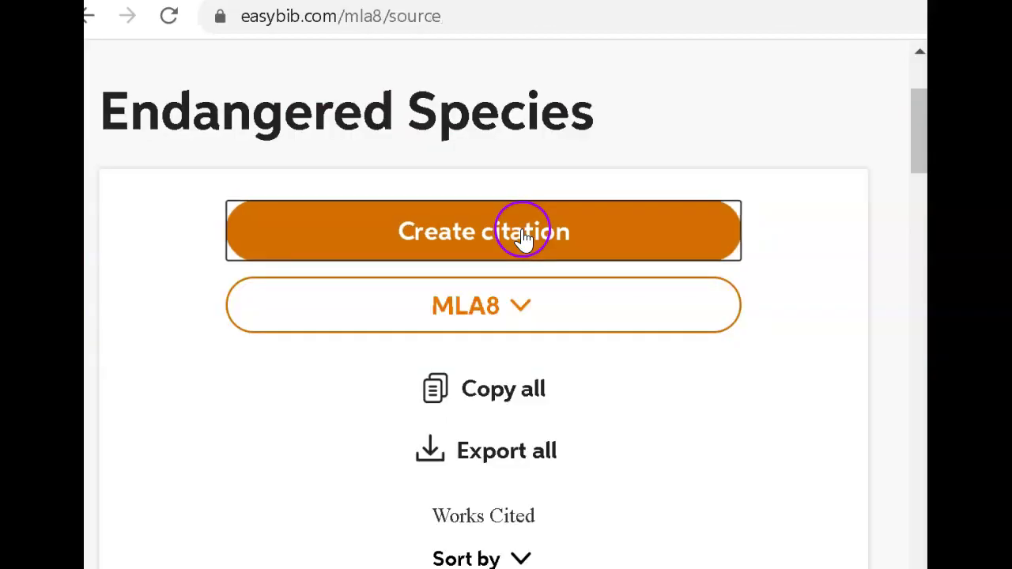
click(310, 473)
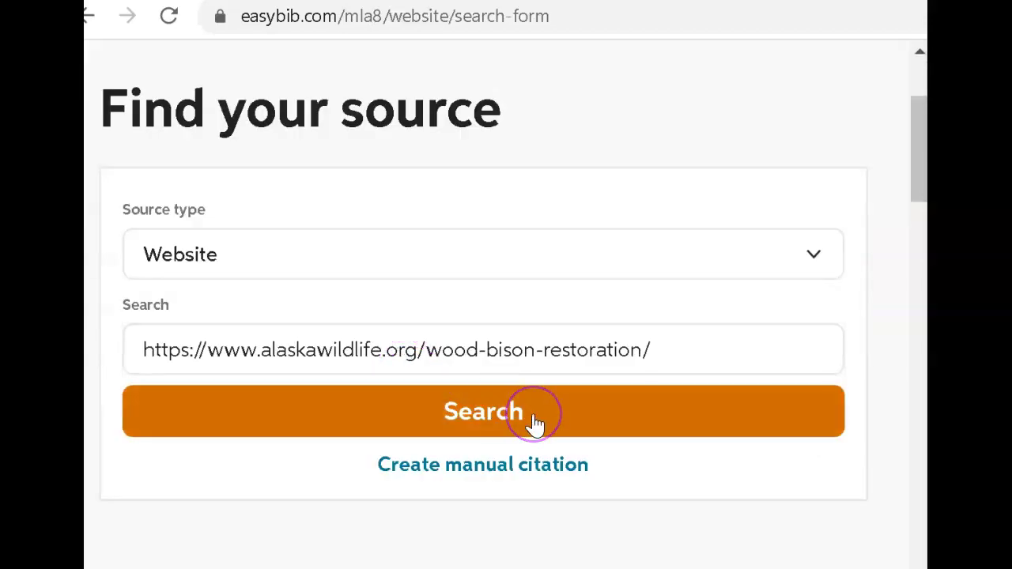
click(534, 424)
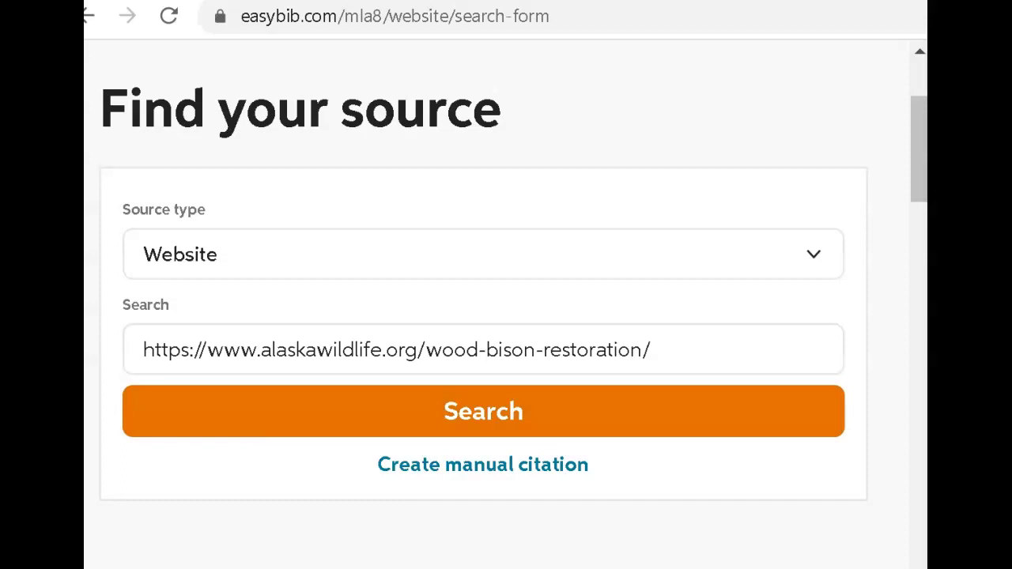
scroll(207, 509, down, 2)
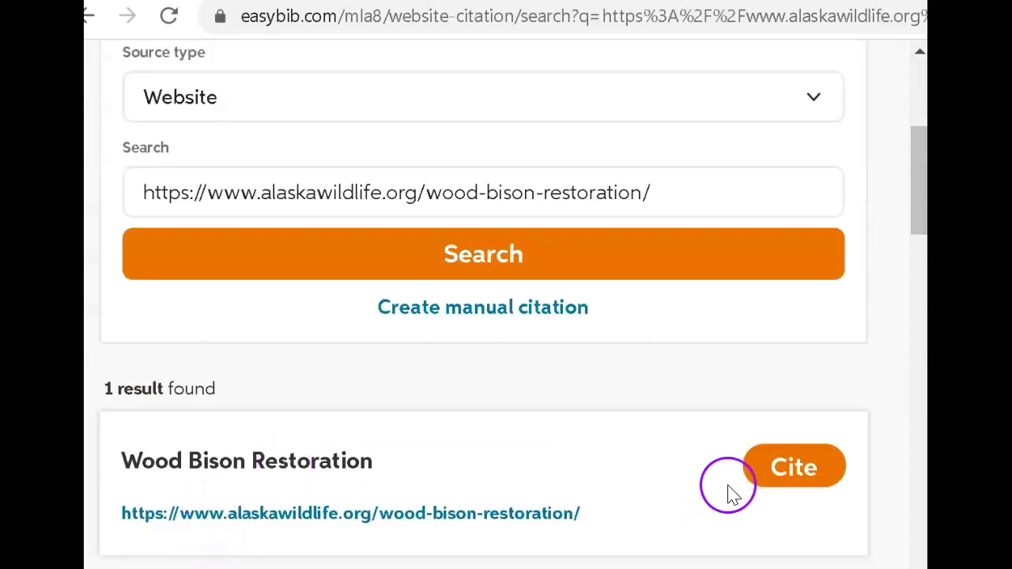
click(817, 484)
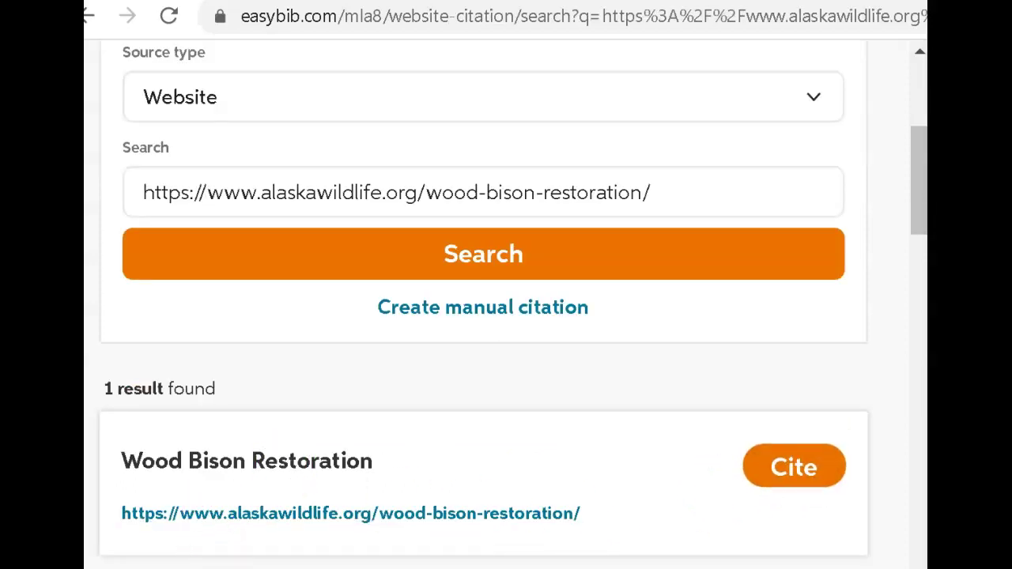
scroll(911, 181, down, 5)
click(506, 314)
Enter Contributor as the author's last name and complete the citation
click(919, 152)
mouse_move(920, 152)
mouse_down()
mouse_move(917, 197)
mouse_move(909, 158)
mouse_up()
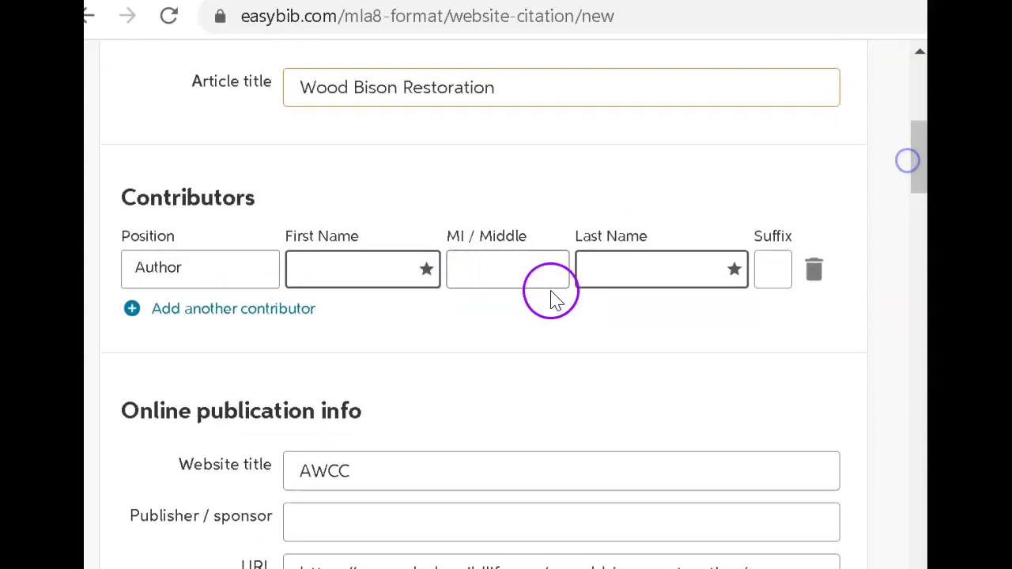
click(599, 272)
text(Co)
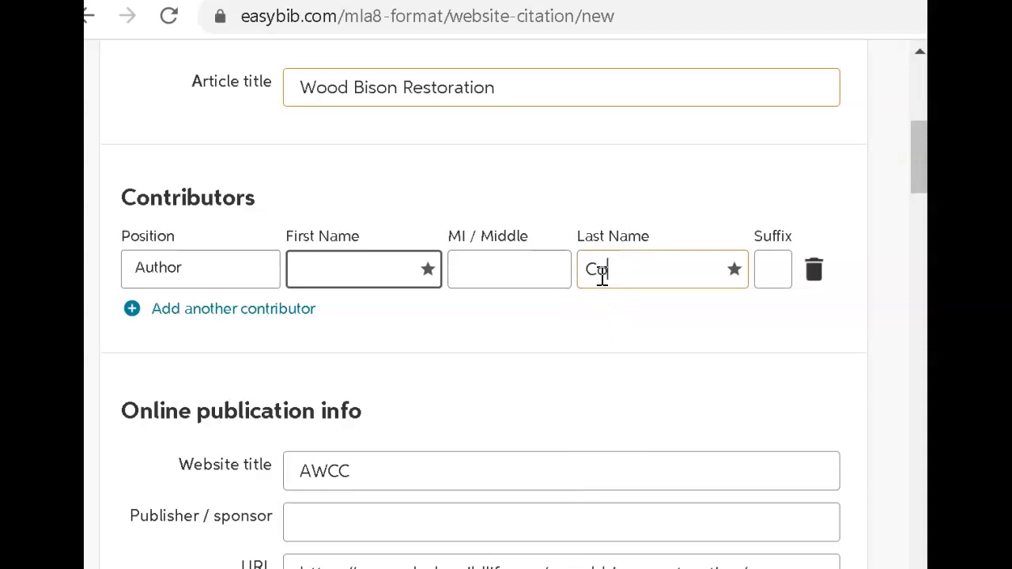
text(ntributor)
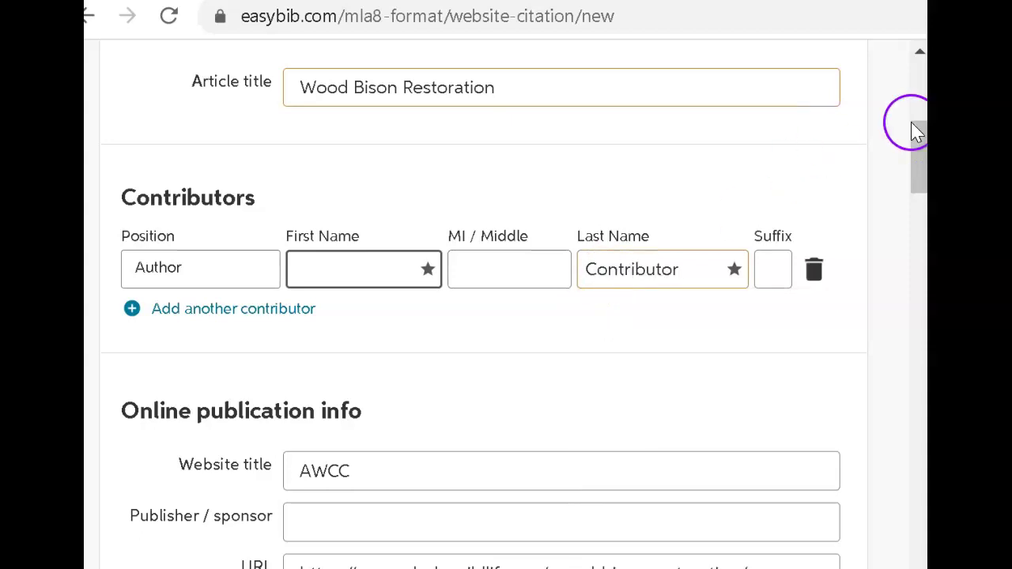
drag(914, 151, 910, 214)
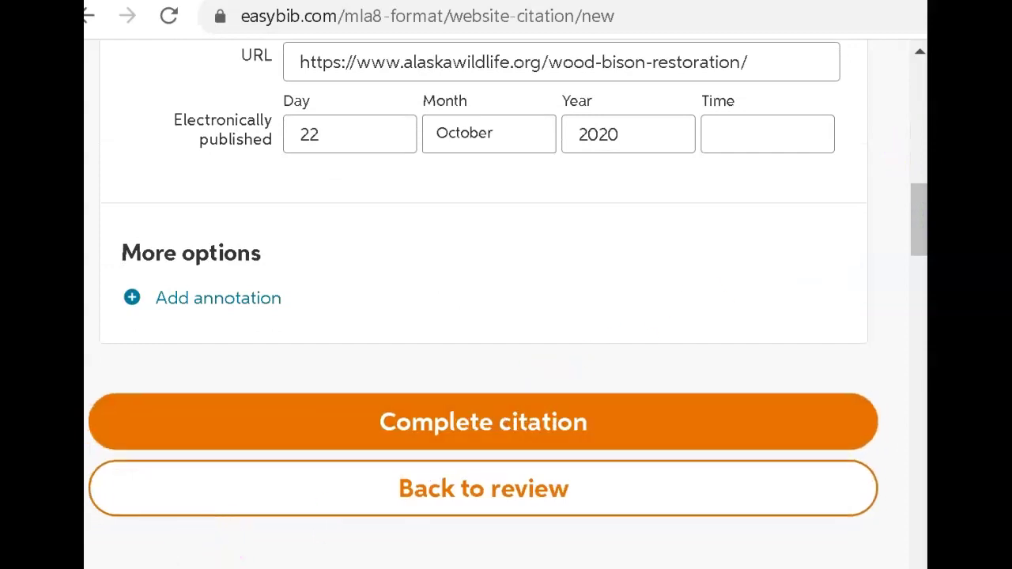
click(395, 422)
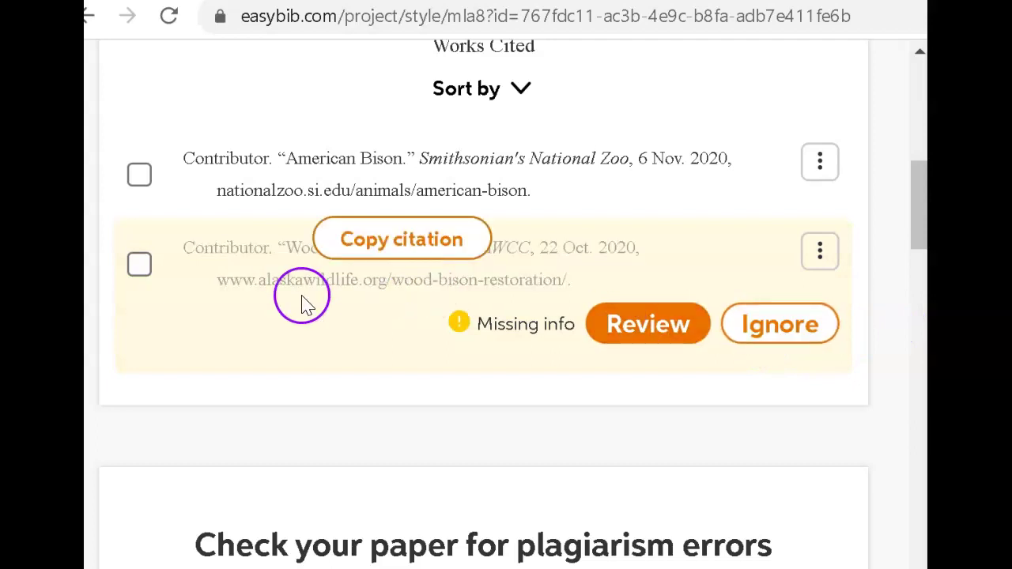
Ignore the missing-info warning on the Wood Bison citation and return to the Google bison results
click(799, 334)
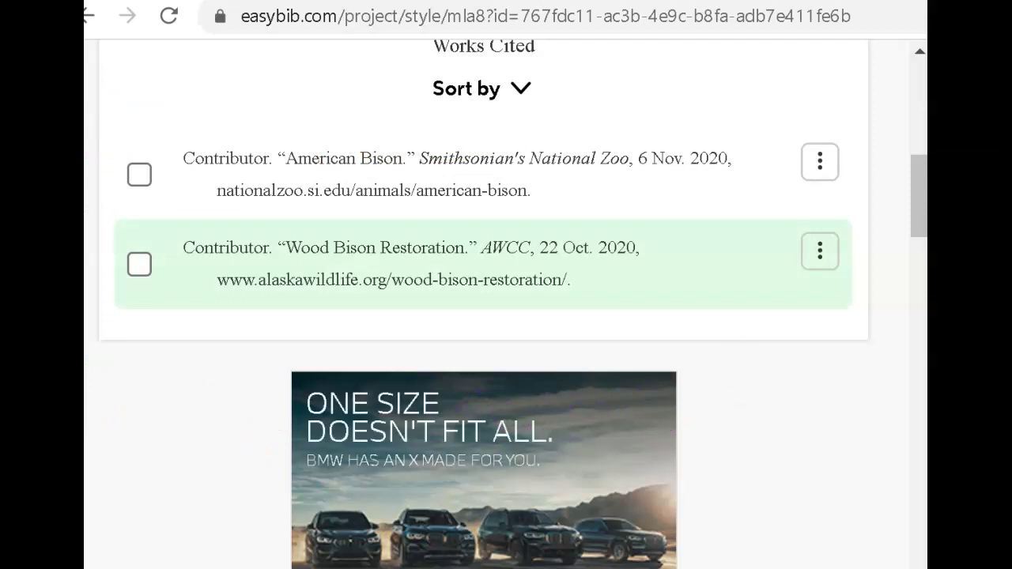
click(918, 502)
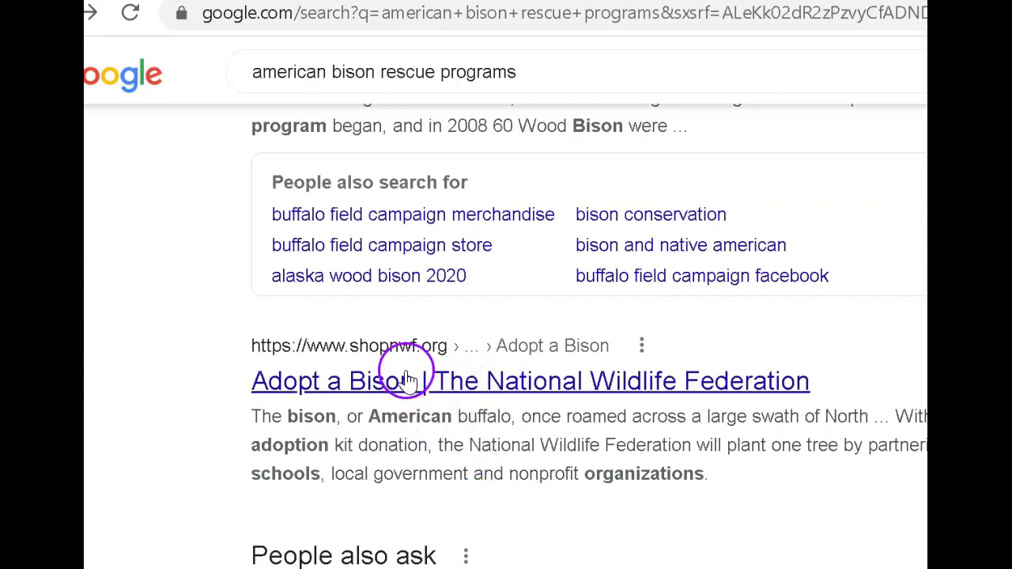
Open NWF's Adopt a Bison page, copy its URL, and search it as a Website source in EasyBib
click(566, 381)
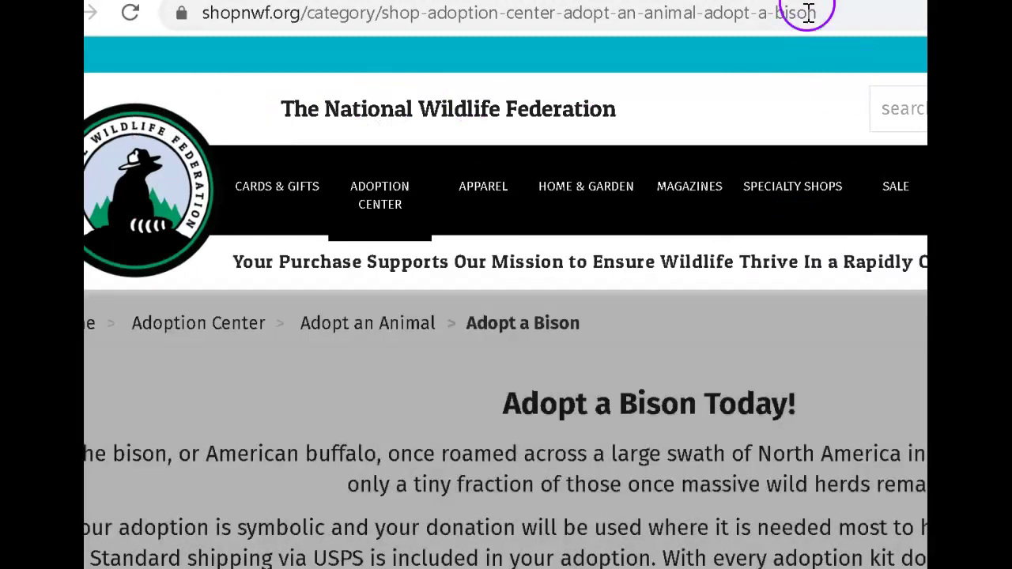
click(808, 12)
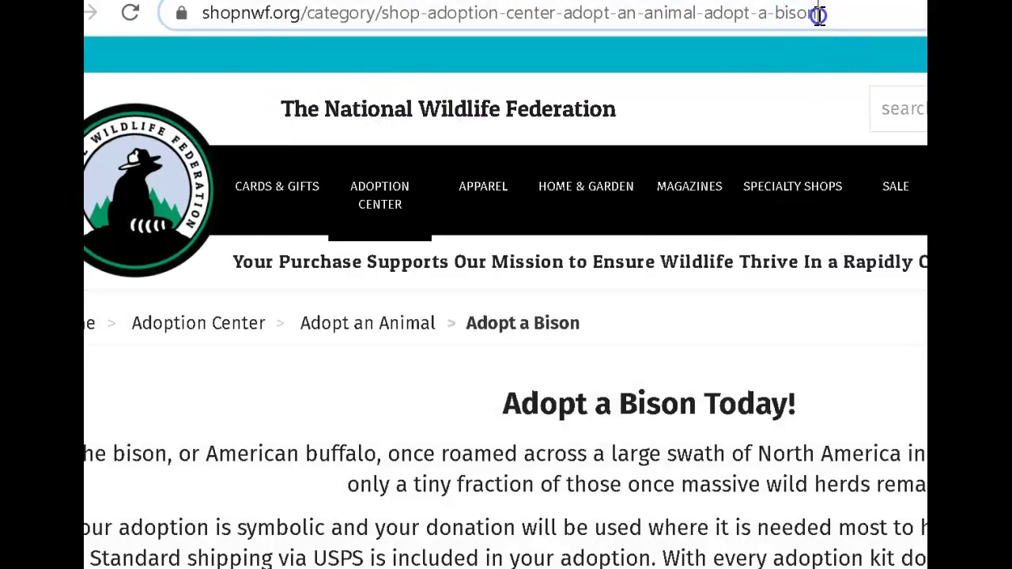
right_click(745, 13)
click(773, 137)
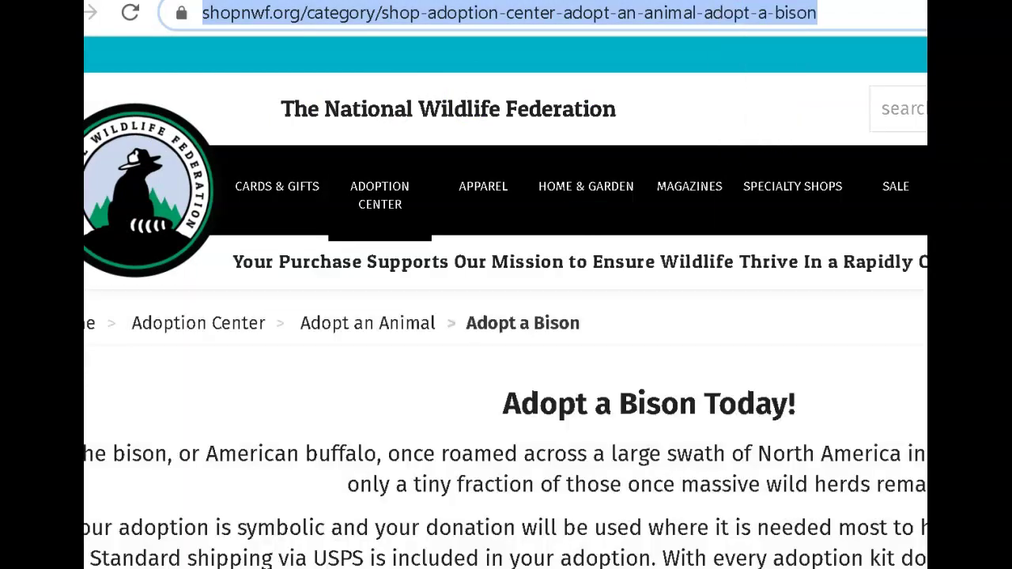
key(ctrl+Tab)
click(291, 341)
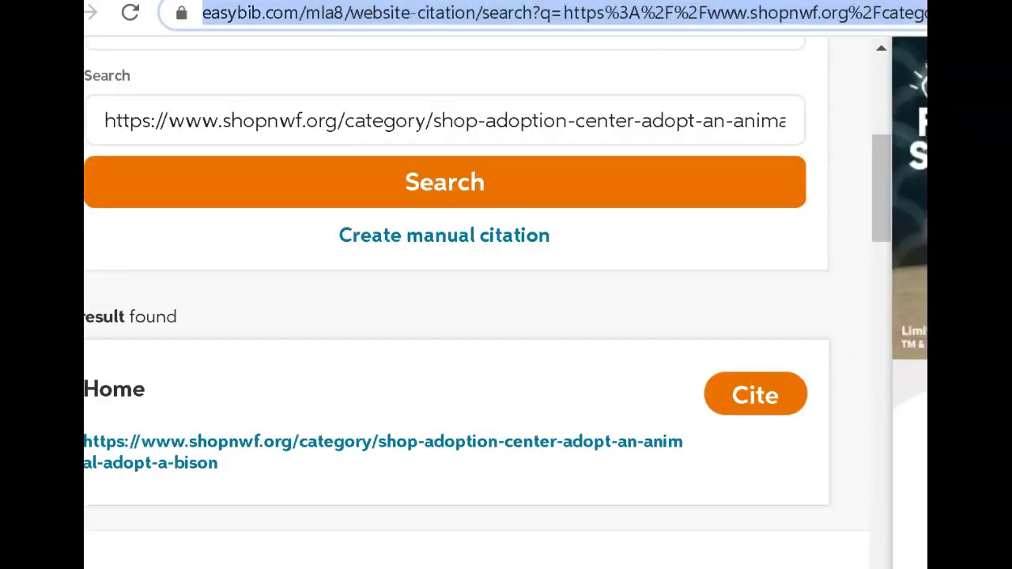
Cite the shopnwf Adopt a Bison result and continue to its website details form, titled Home
click(544, 298)
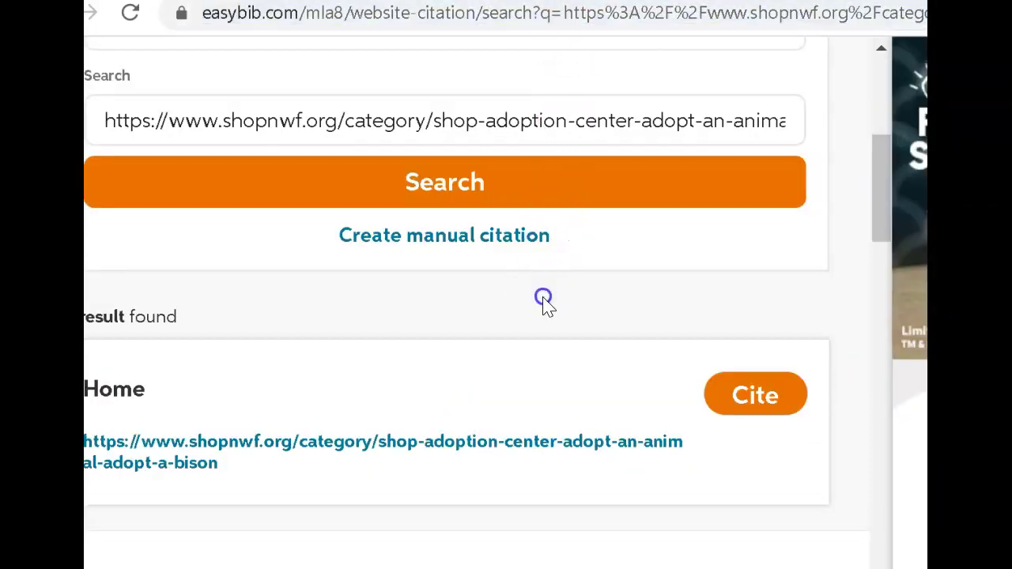
click(452, 245)
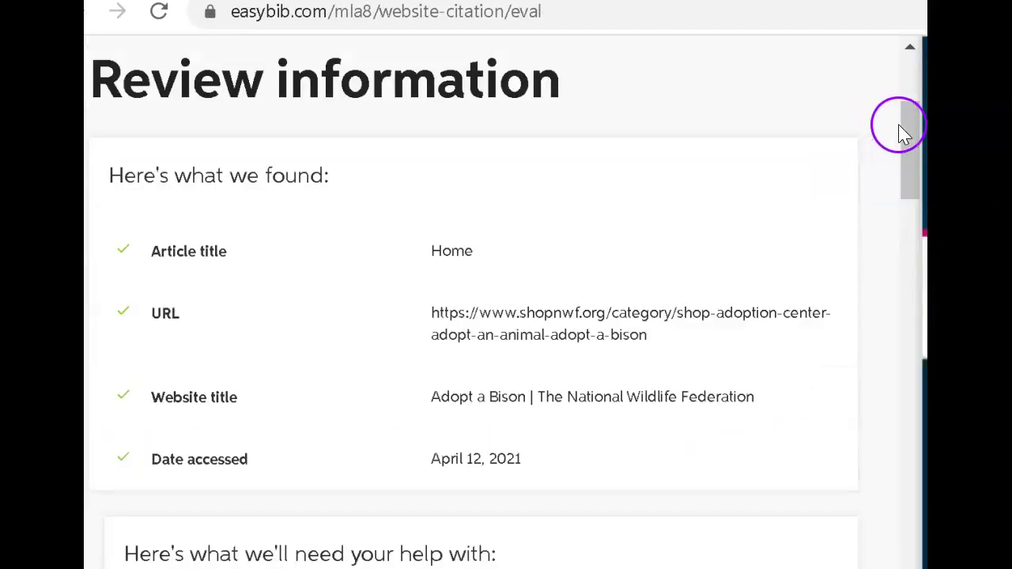
drag(897, 131, 890, 213)
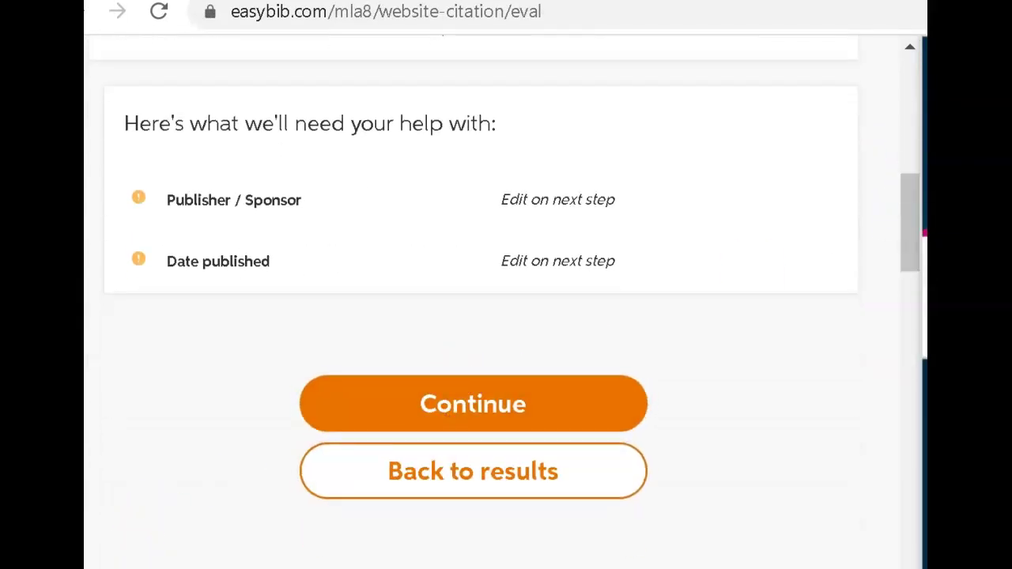
click(473, 404)
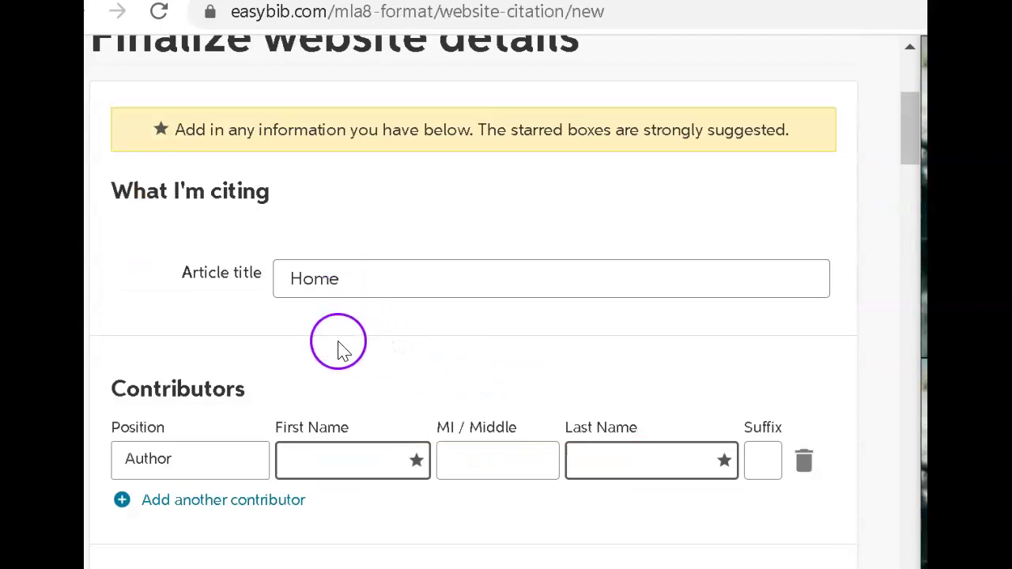
Copy the NWF heading 'Adopt a Bison Today!' and paste it over the 'Home' article title
click(339, 280)
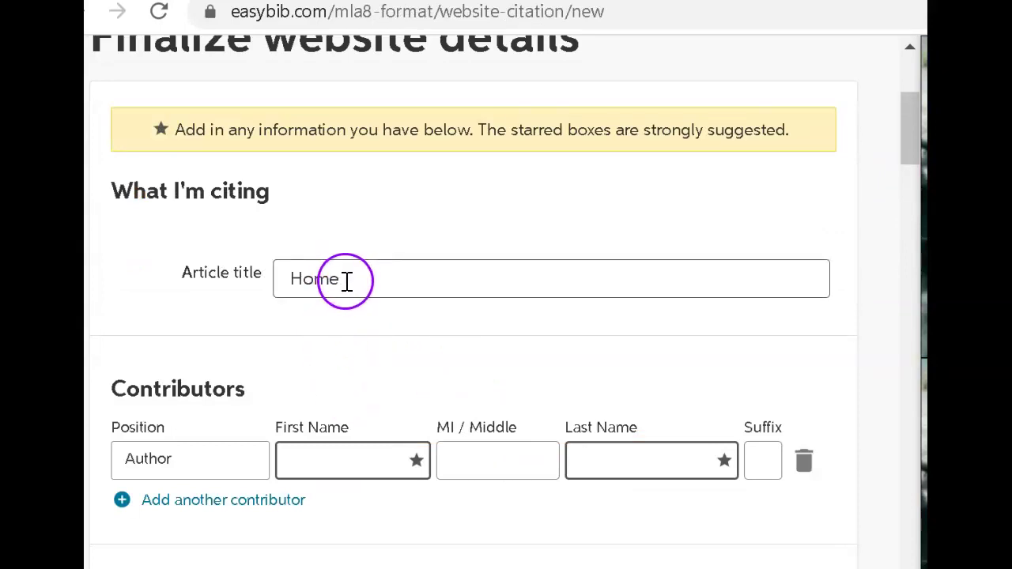
click(255, 447)
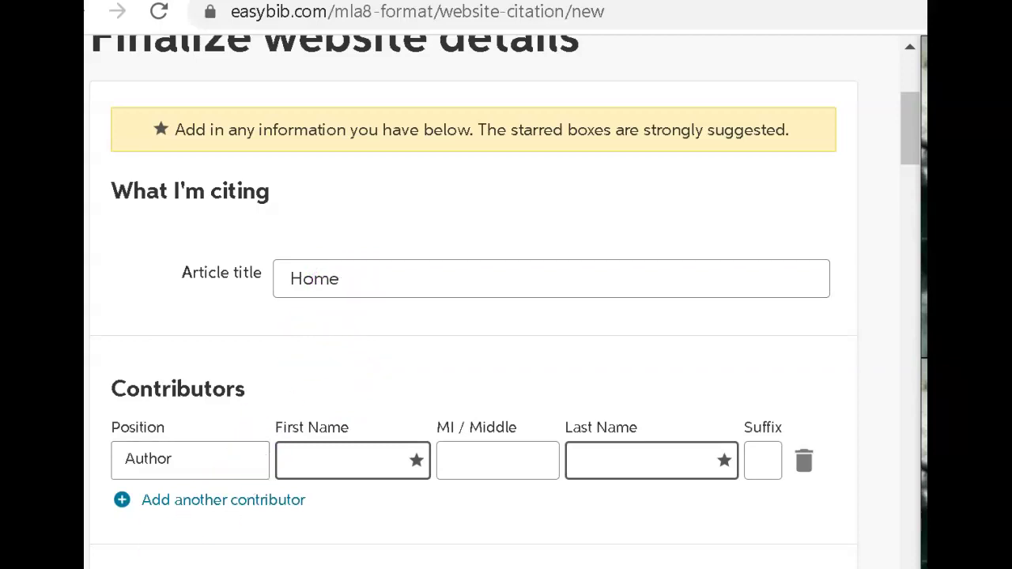
click(361, 289)
click(330, 366)
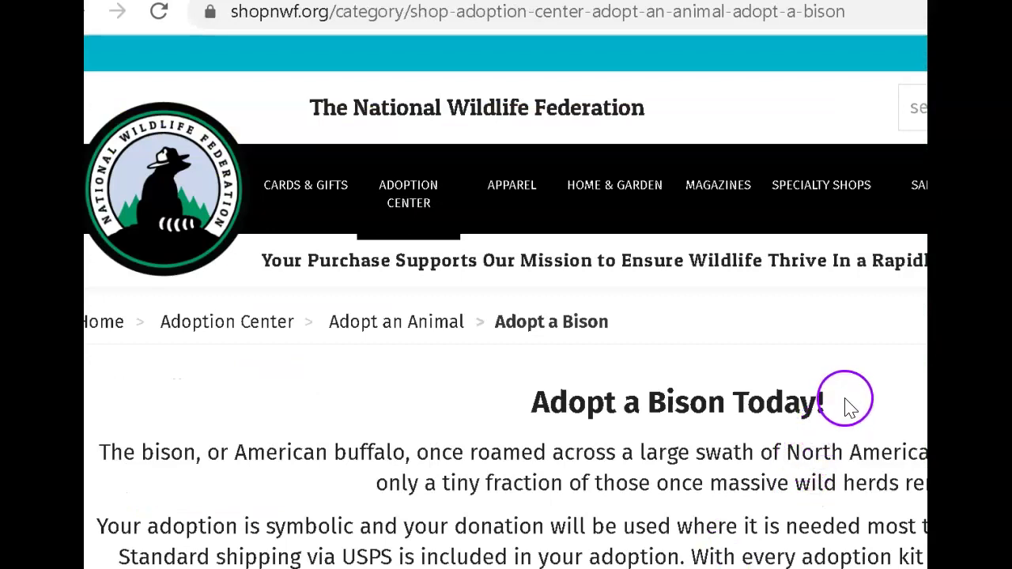
drag(841, 402, 513, 409)
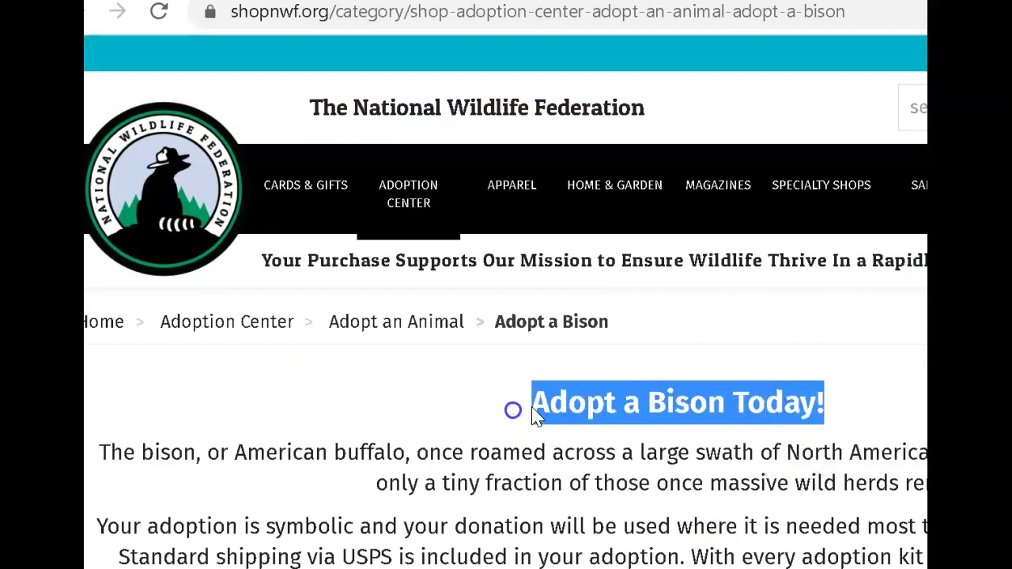
right_click(573, 403)
click(628, 420)
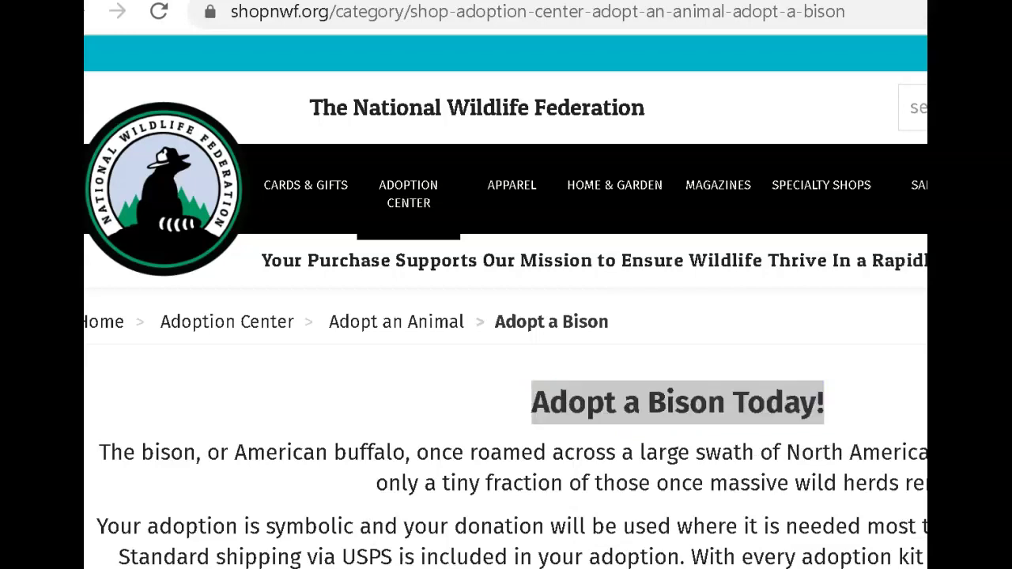
double_click(246, 286)
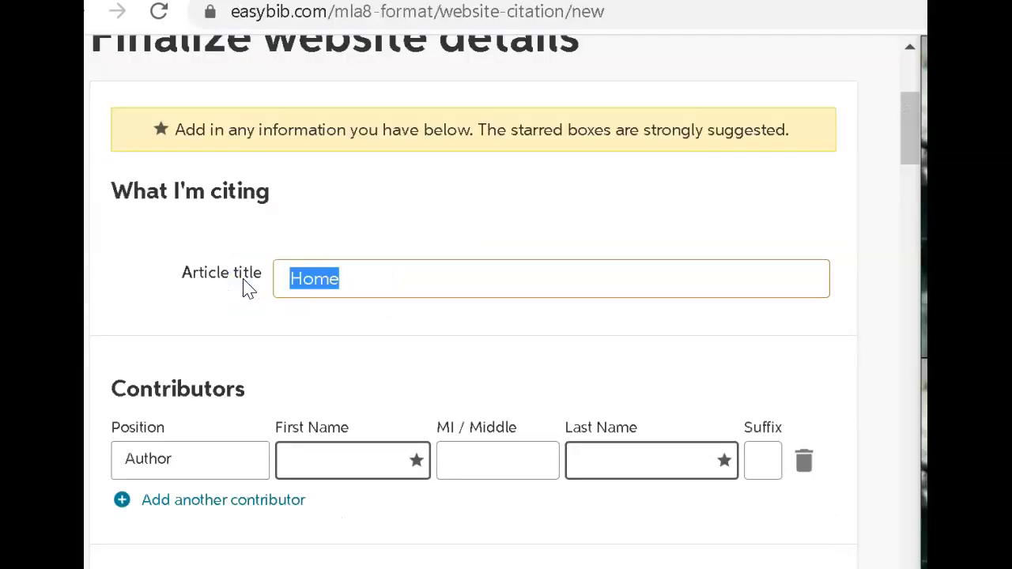
key(ctrl+v)
drag(904, 110, 906, 168)
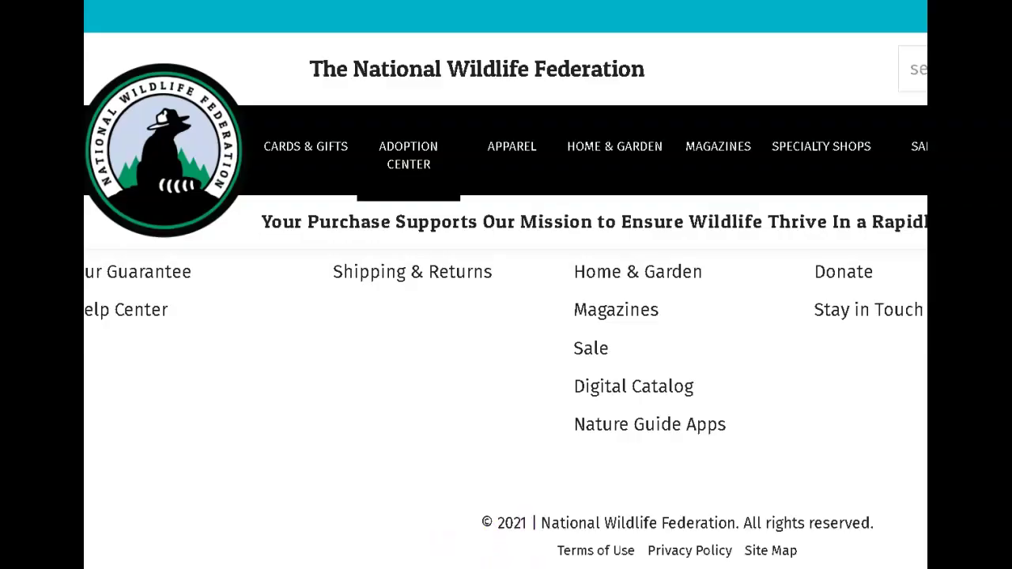
Enter 2021 as the publication year and complete the Adopt a Bison citation
click(570, 409)
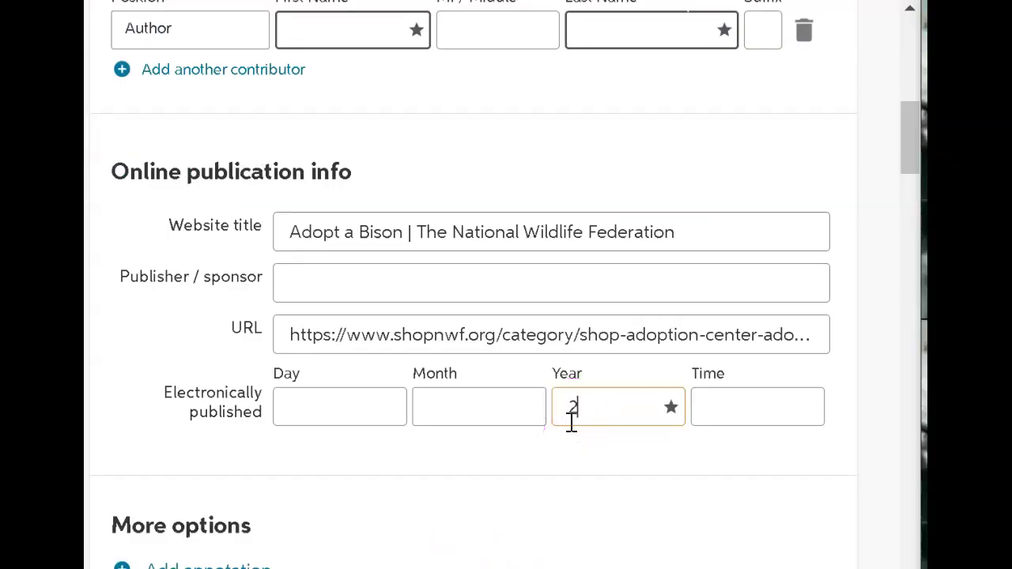
text(2021)
drag(907, 142, 909, 175)
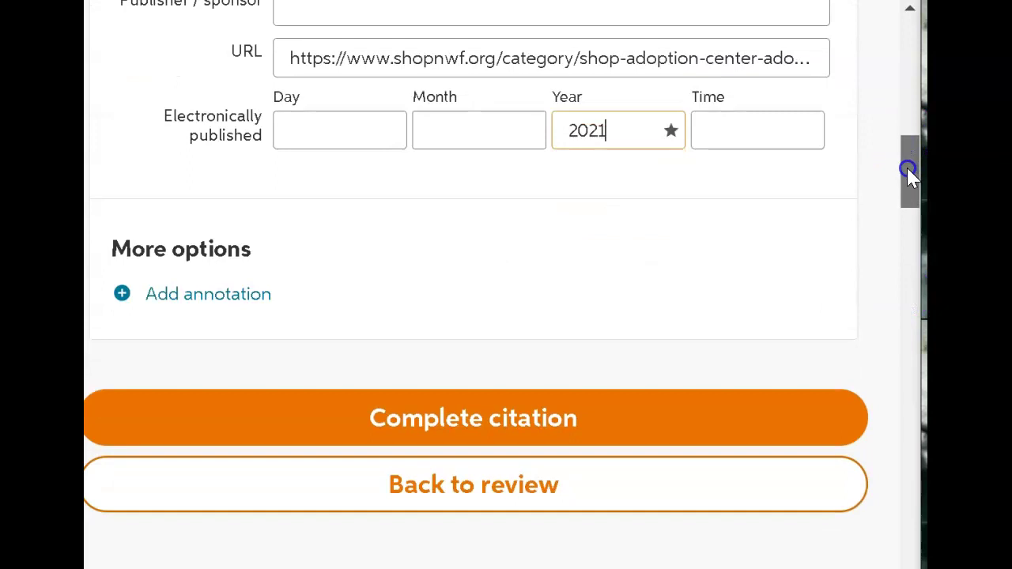
click(517, 443)
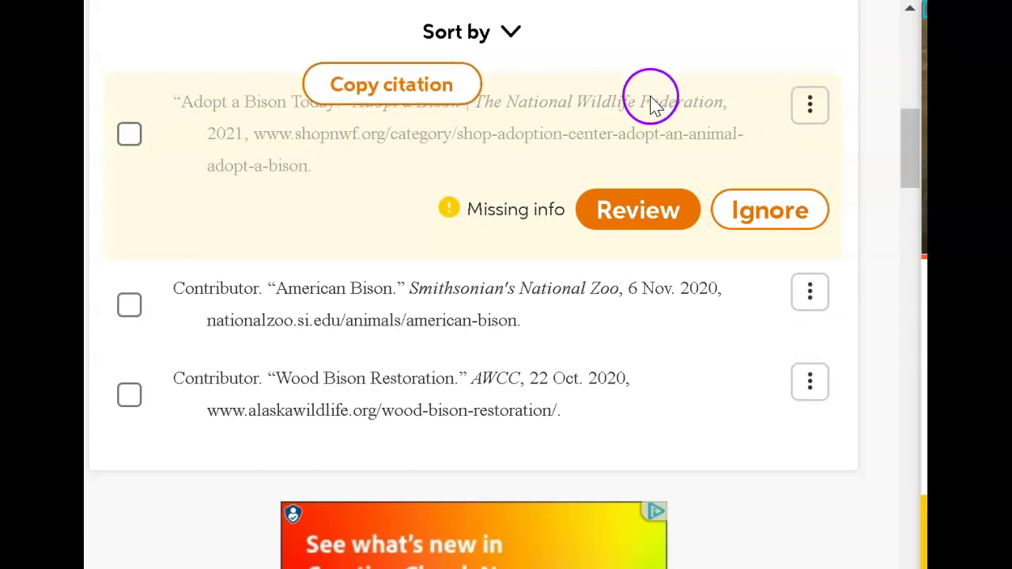
Ignore the missing-info notice on the Adopt a Bison Today! citation and scroll back up
click(767, 224)
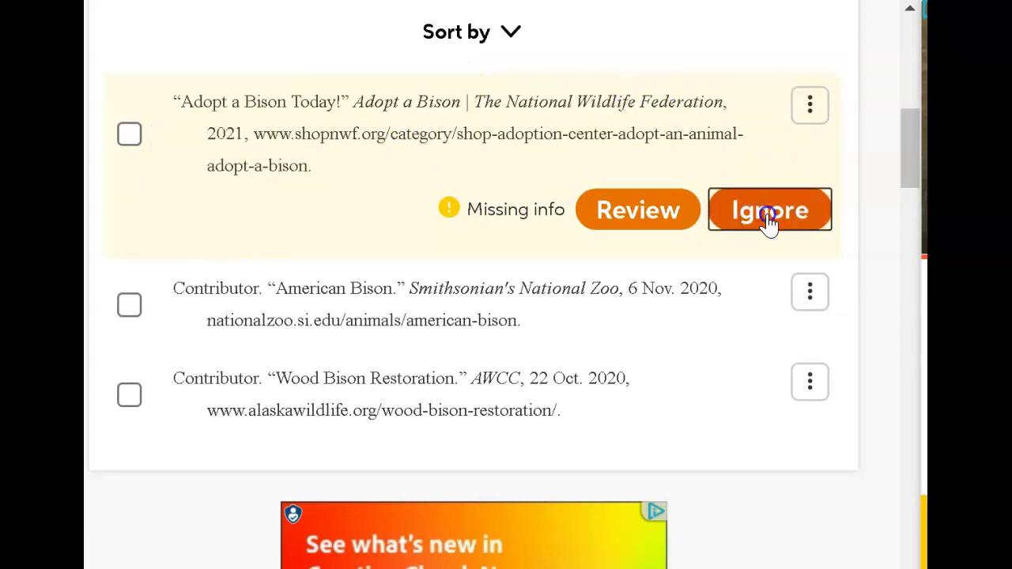
click(905, 149)
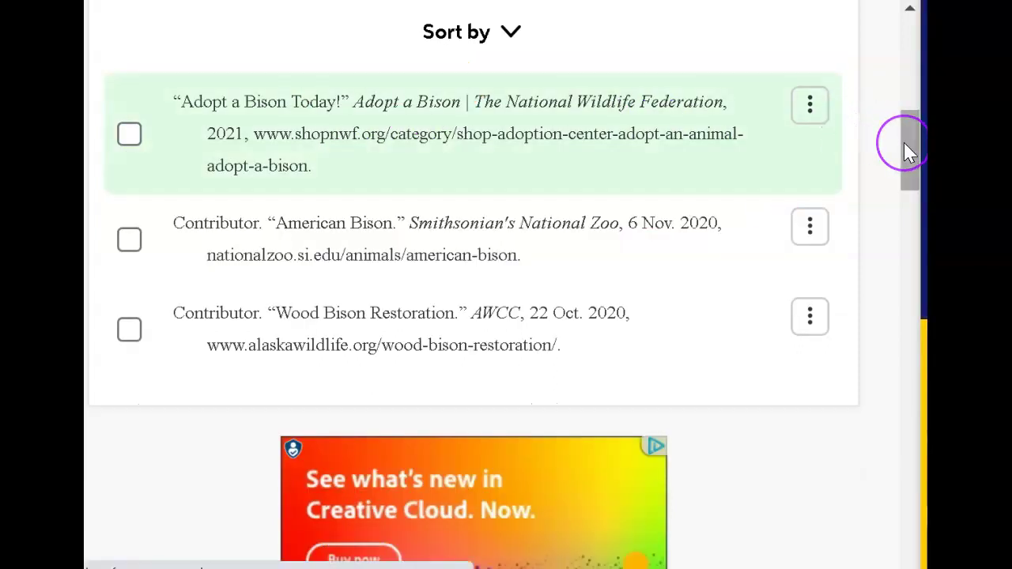
drag(905, 149, 892, 130)
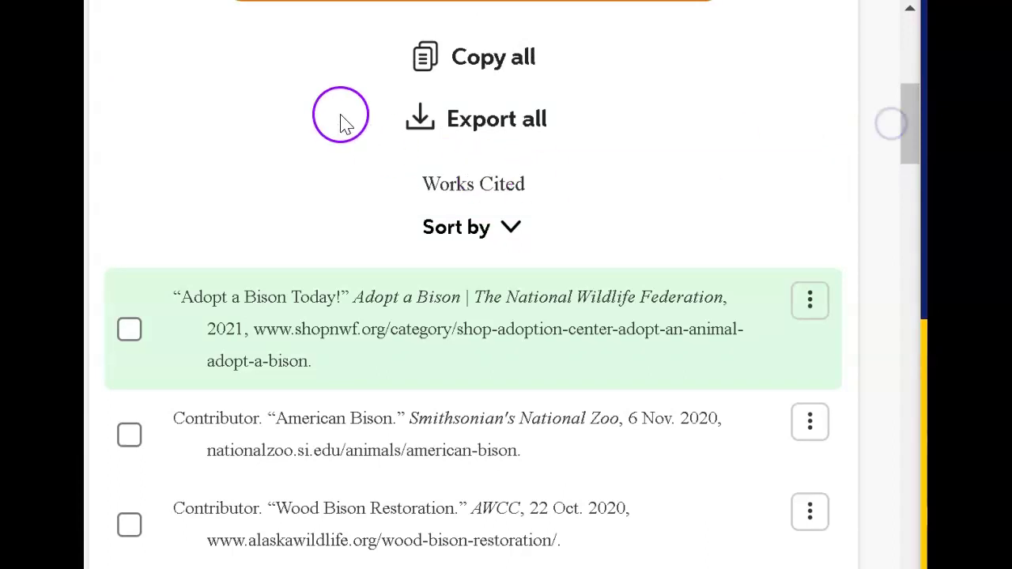
Export all three bison citations to Microsoft Word as a Works Cited .docx file
click(485, 125)
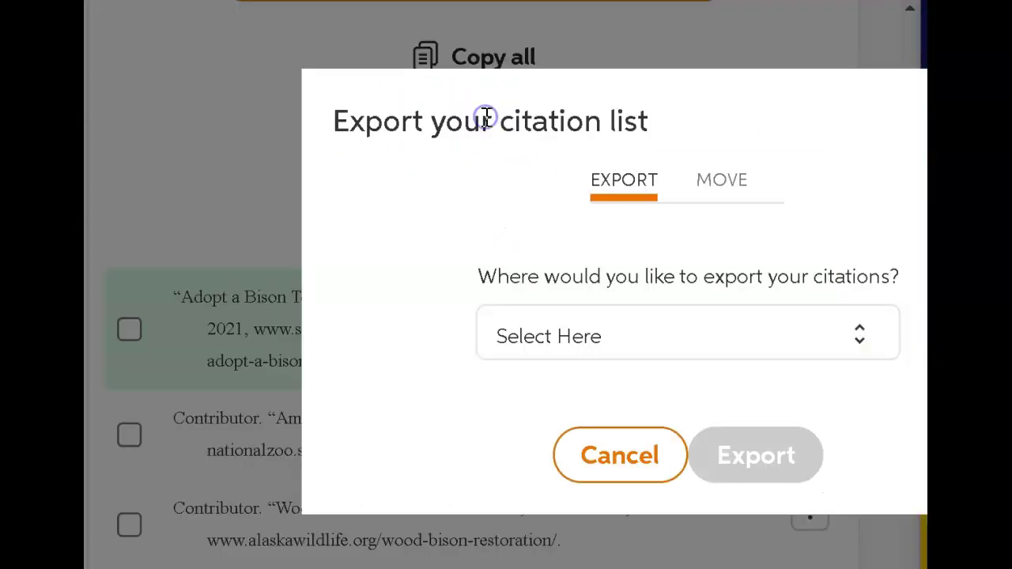
click(863, 326)
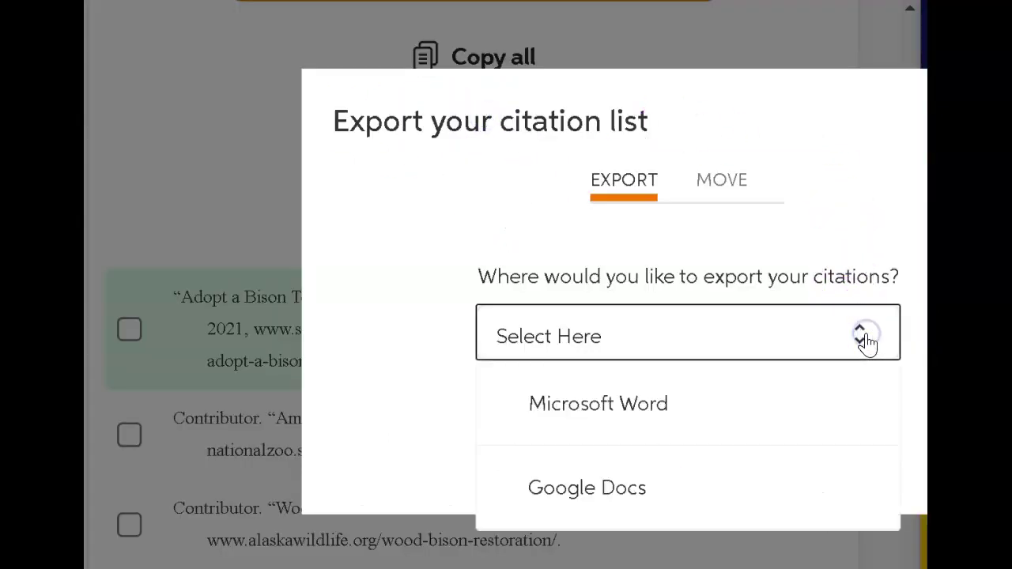
click(661, 424)
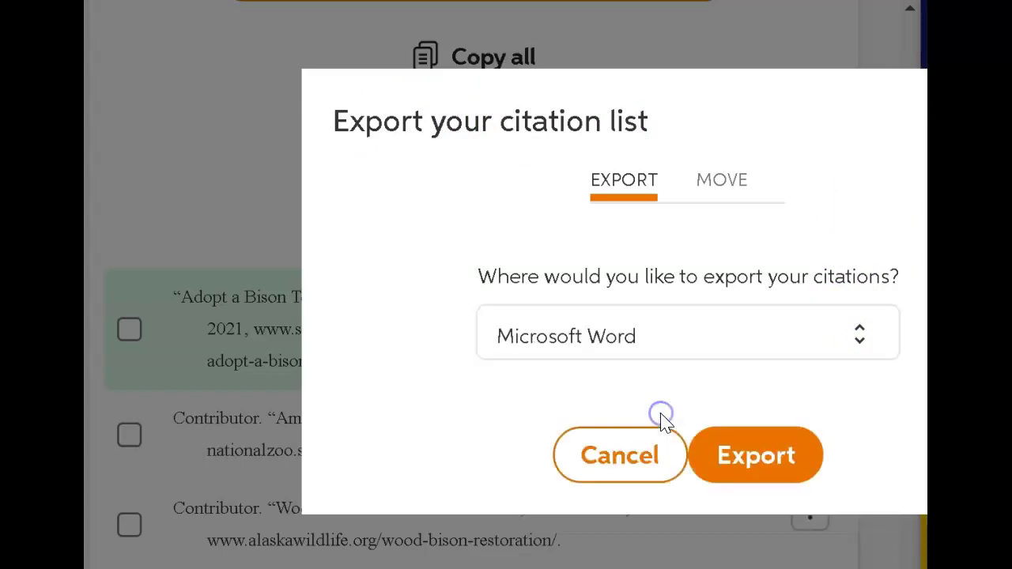
click(765, 456)
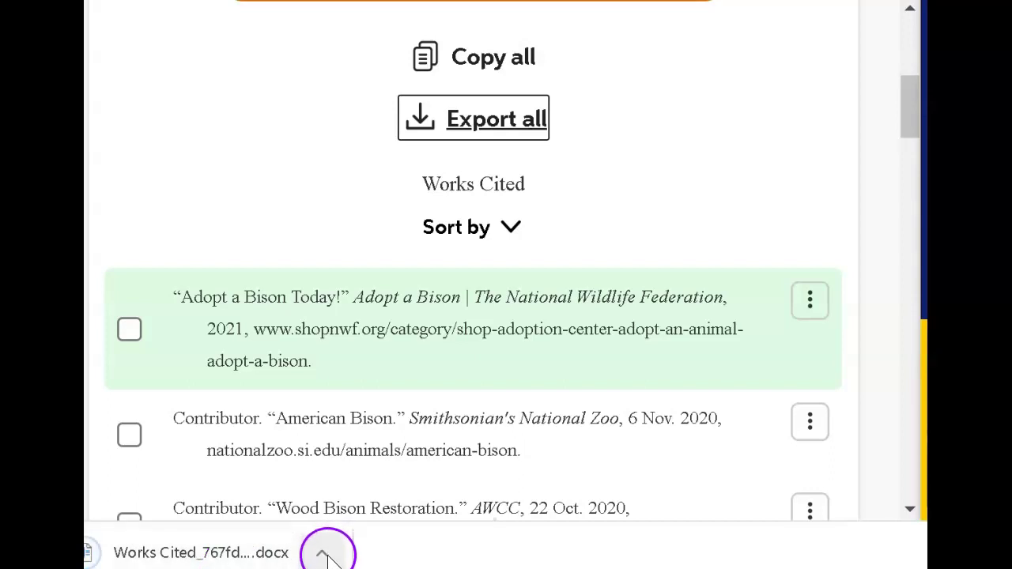
Open the downloaded Works Cited .docx in Word, review its three citations, then reopen EasyBib's export dialog
click(184, 558)
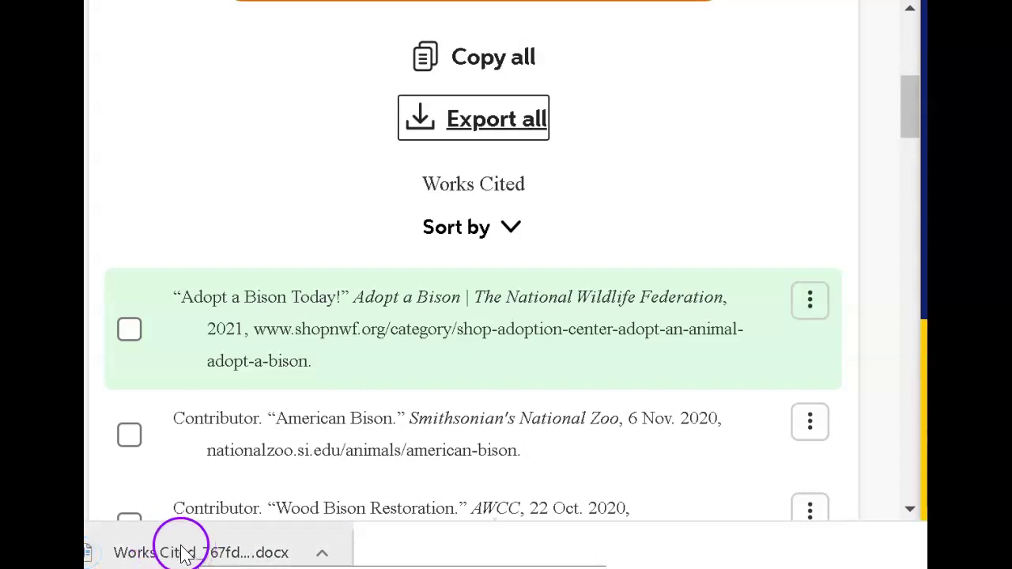
click(190, 553)
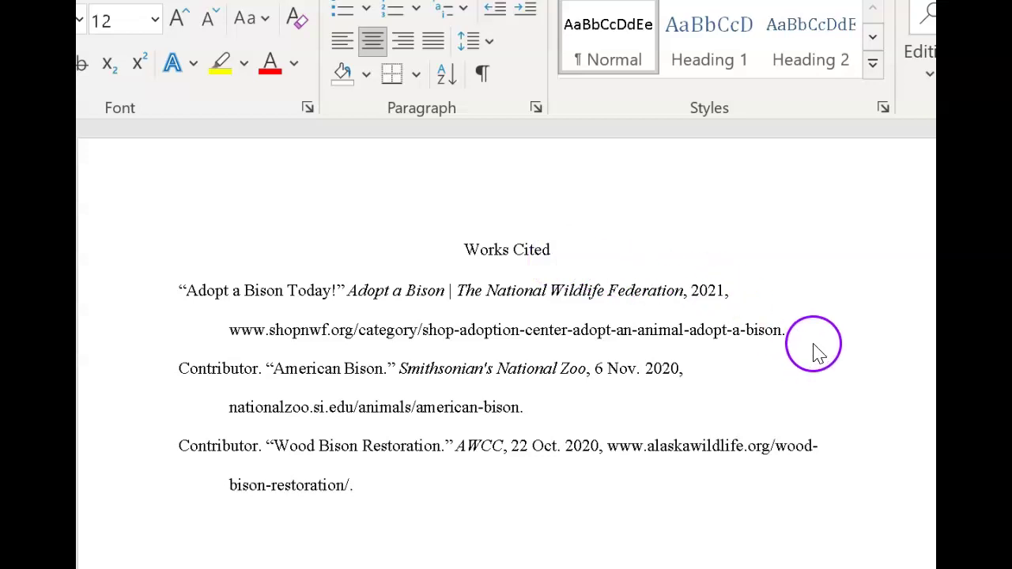
click(461, 251)
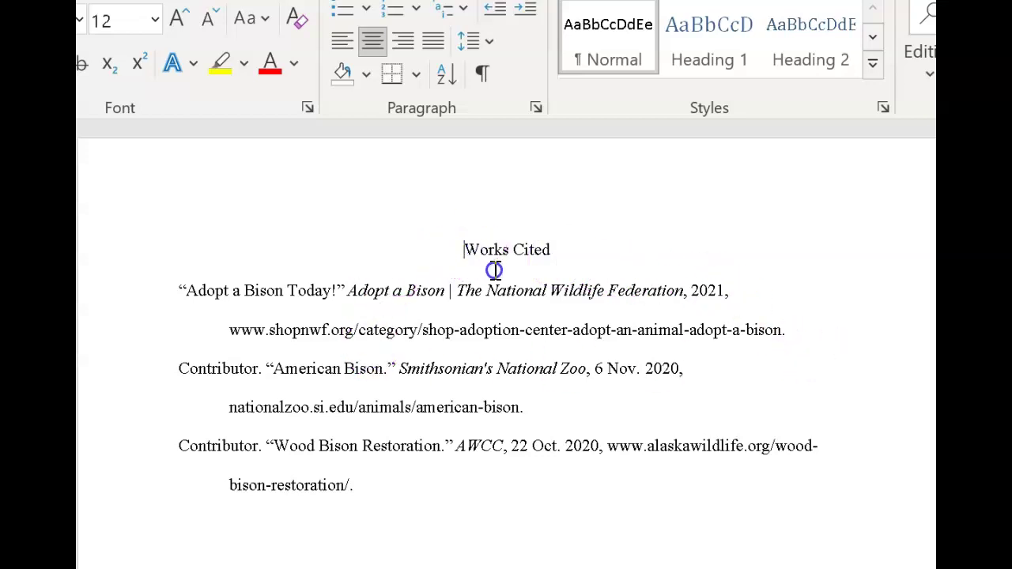
drag(463, 249, 646, 480)
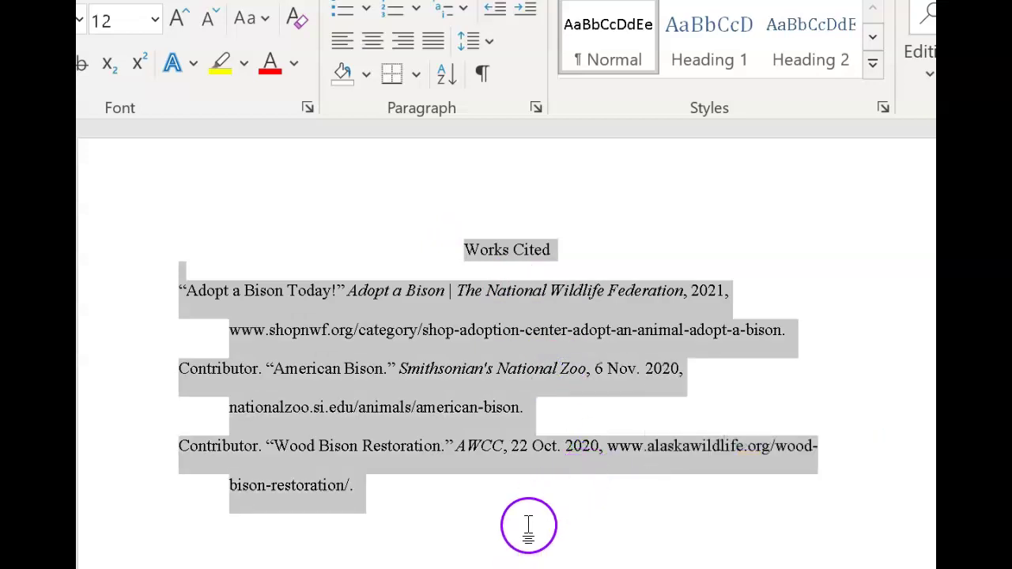
click(870, 369)
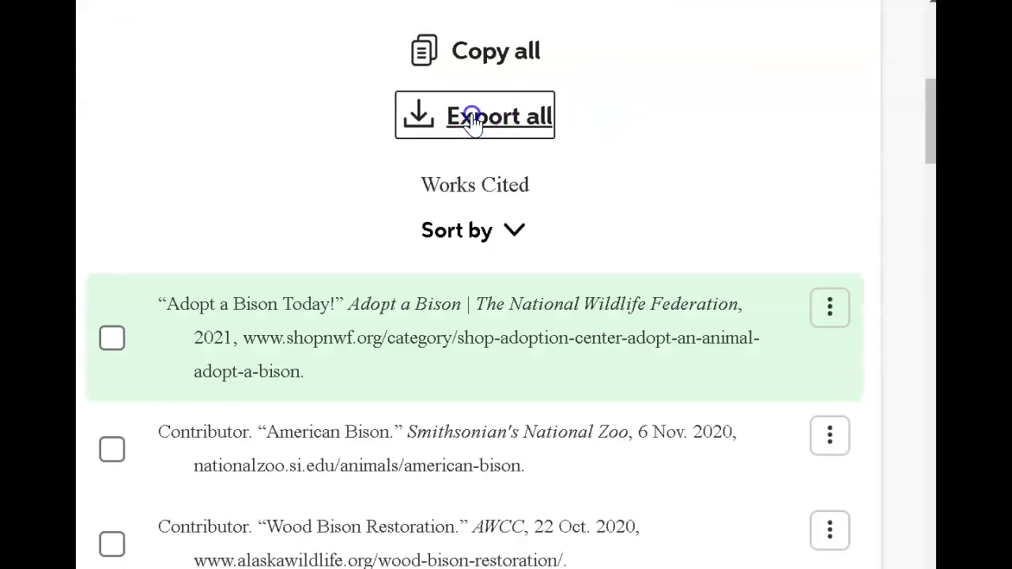
click(475, 118)
click(886, 359)
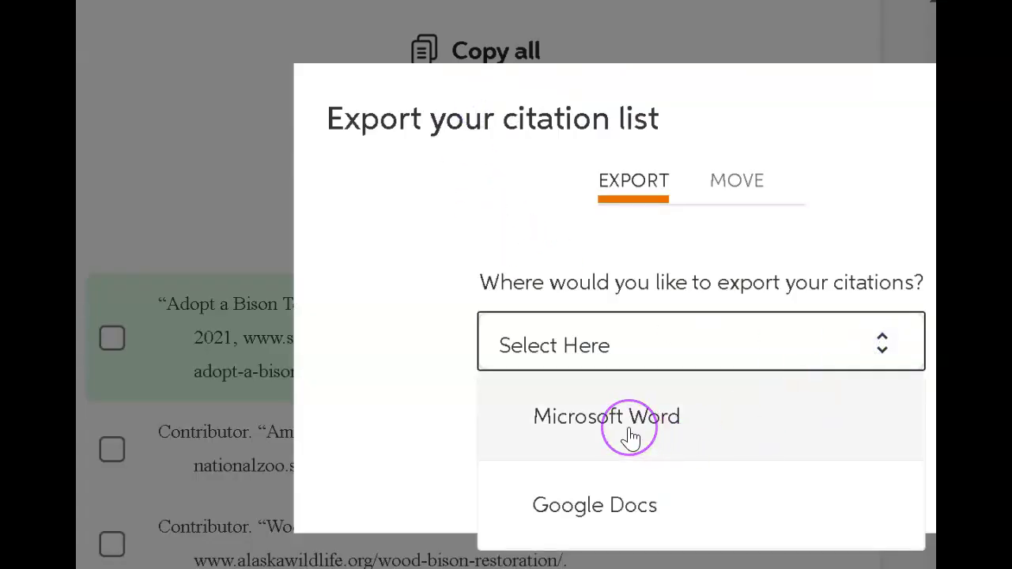
Re-export the citation list to Microsoft Word and open the new Works Cited download
click(630, 437)
click(764, 475)
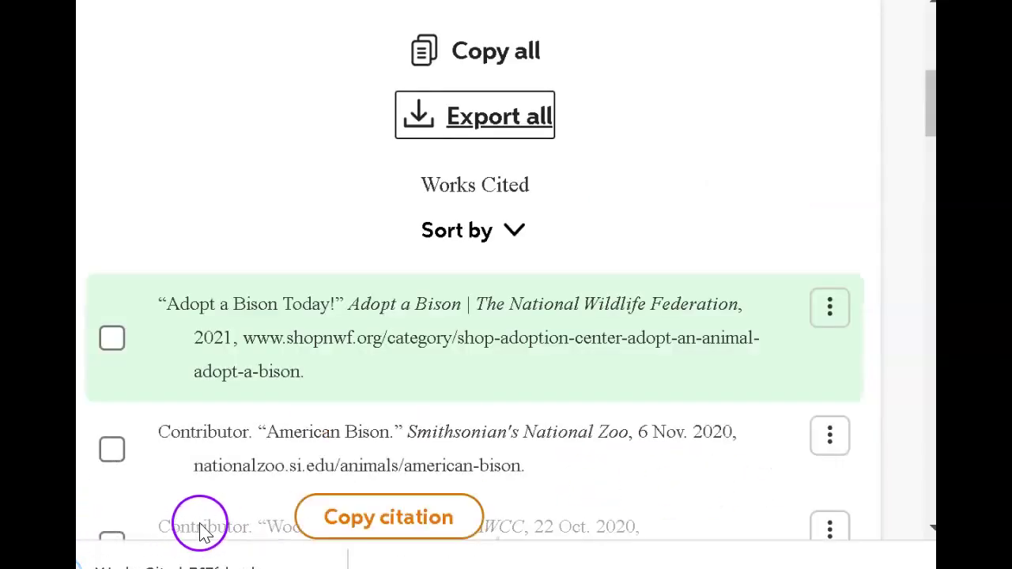
click(196, 563)
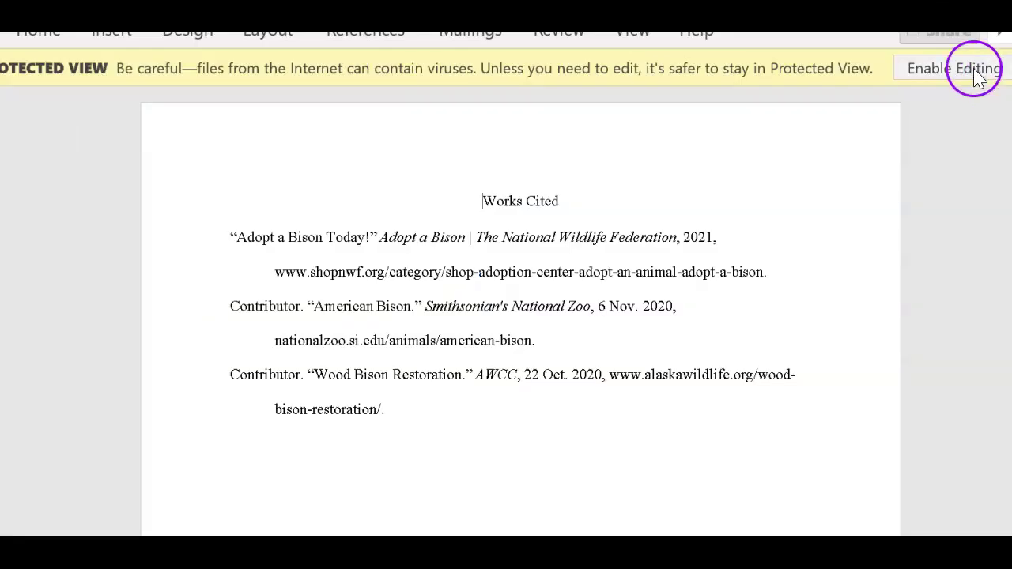
Take the Works Cited document out of Protected View and check its heading and three citations
click(979, 71)
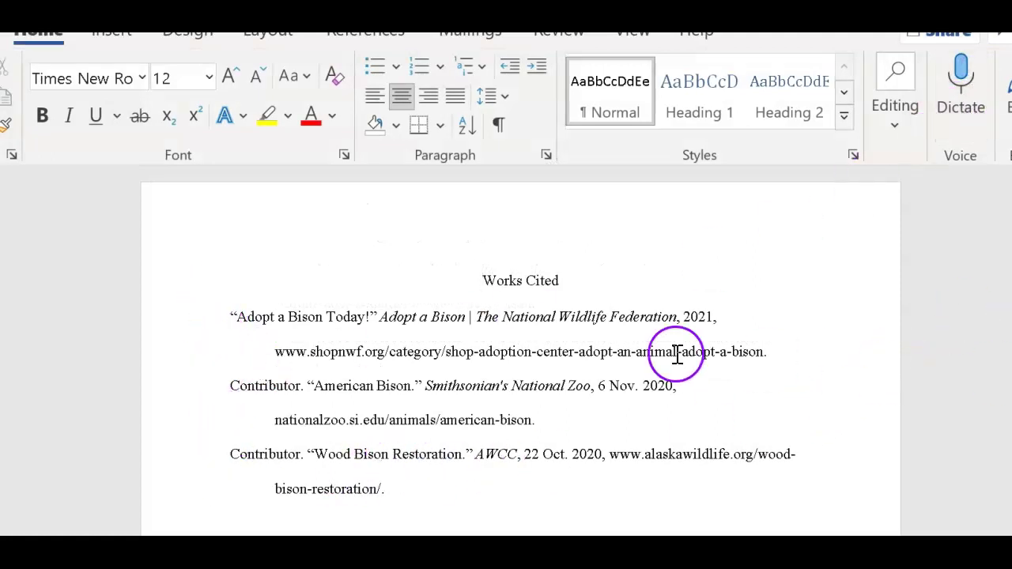
scroll(894, 262, down, 1)
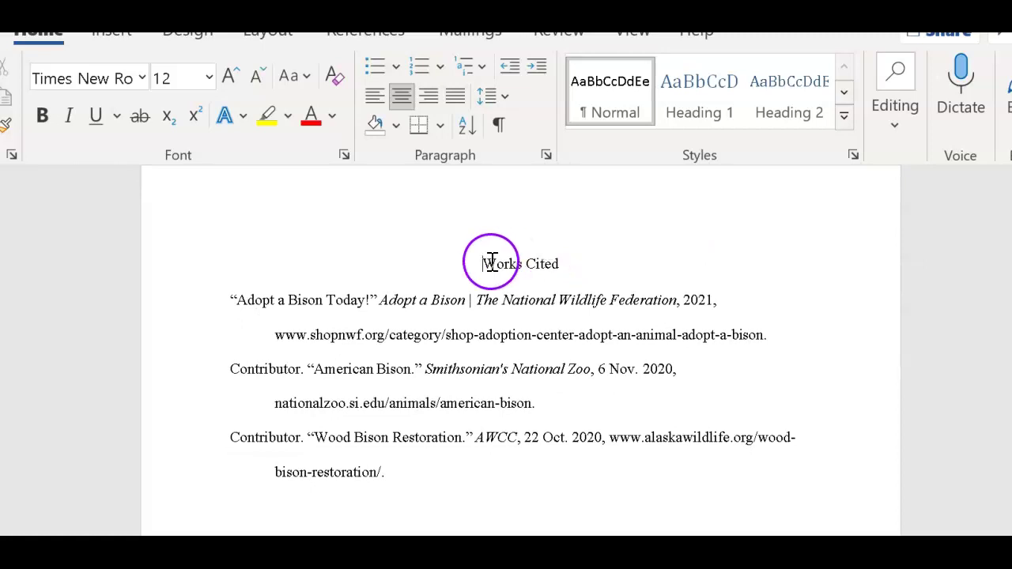
drag(484, 264, 561, 483)
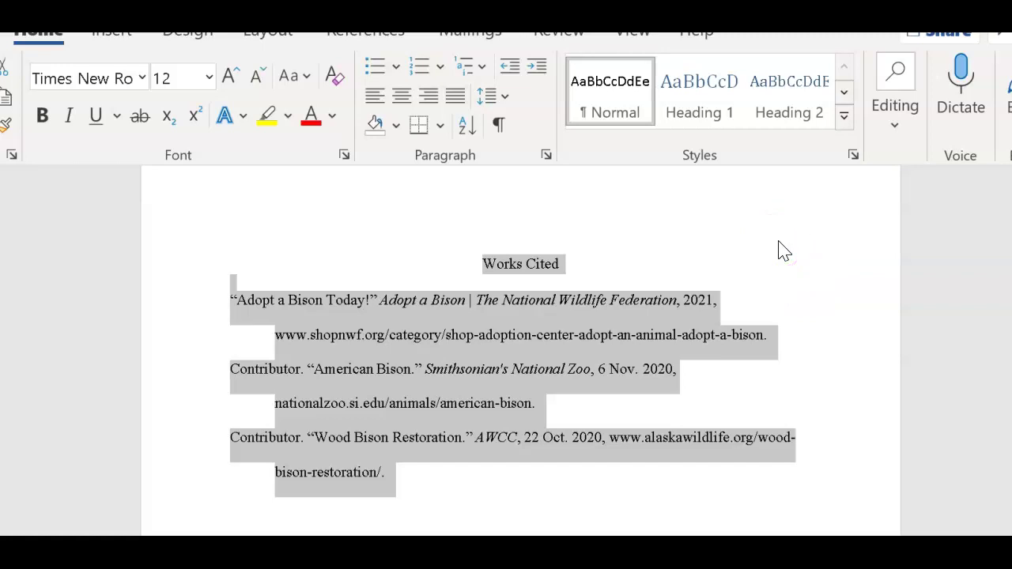
click(817, 305)
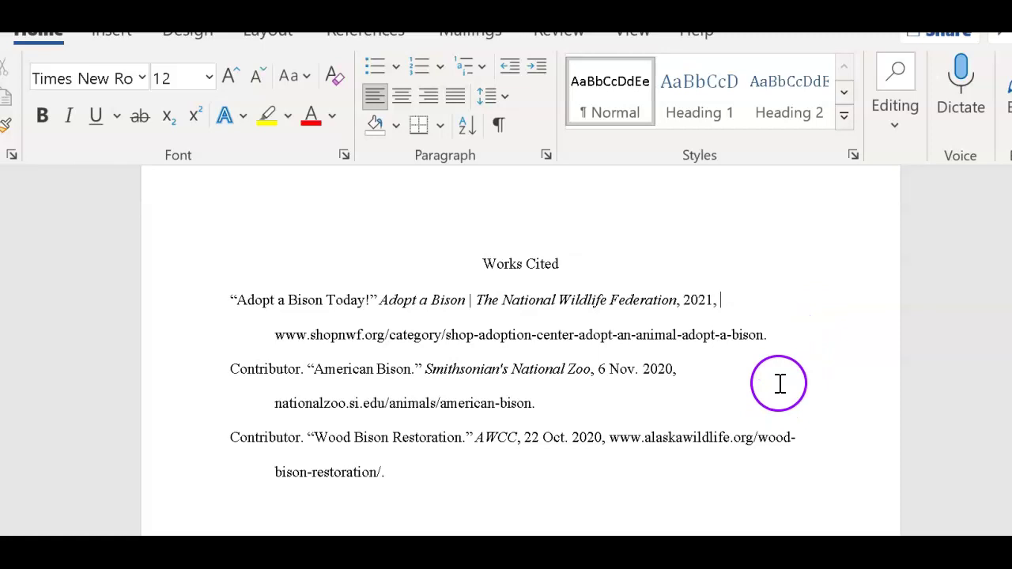